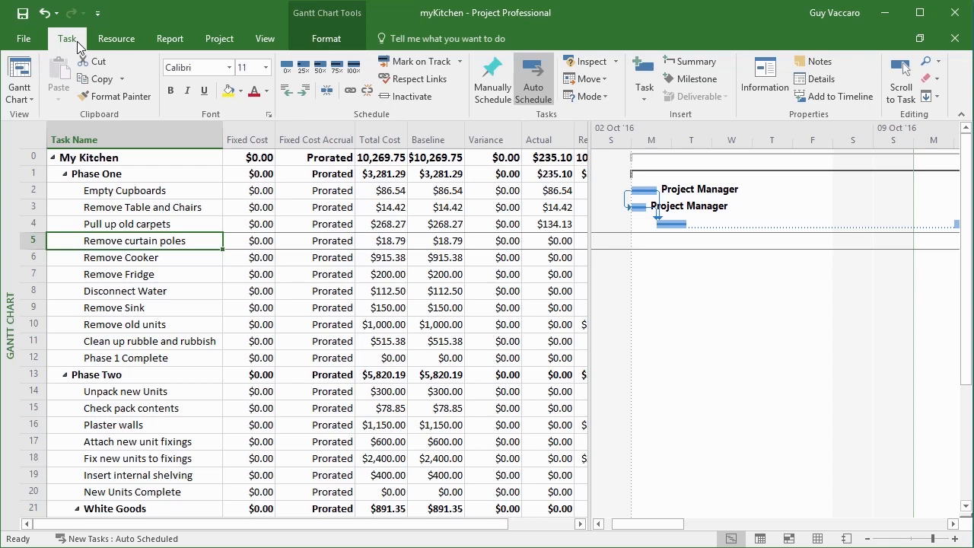
- Open the Gantt chart's print page setup and examine the footer and the left, center and right header sections
left_click(17, 35)
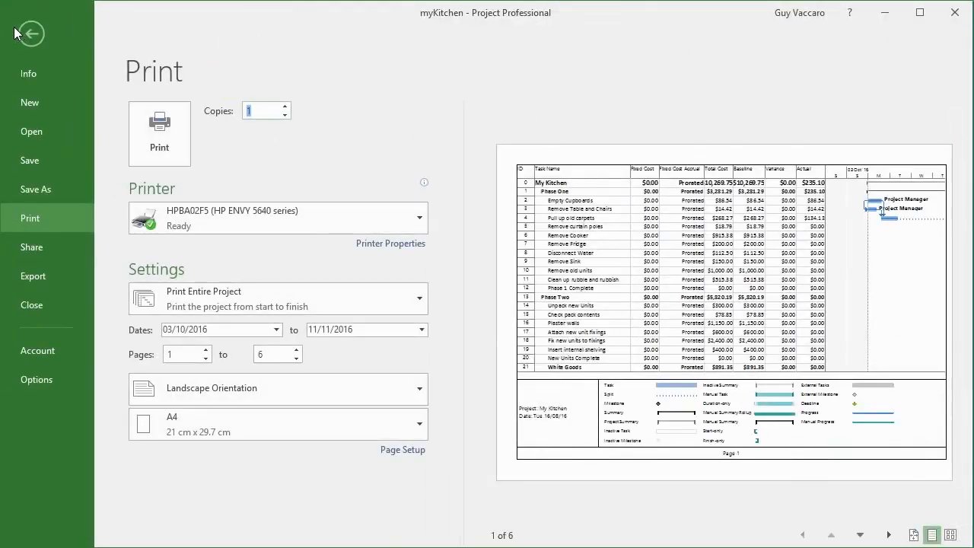
left_click(403, 450)
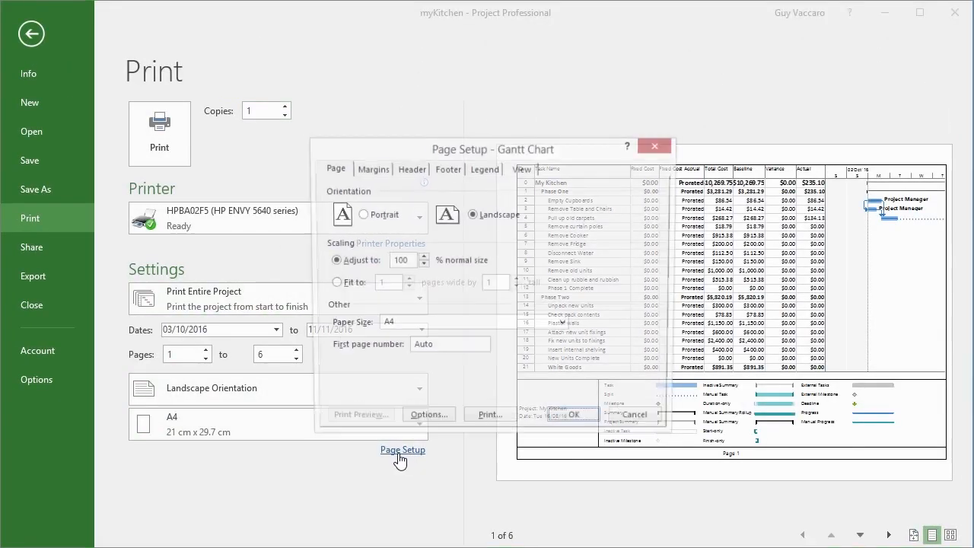
left_click(419, 173)
left_click(436, 174)
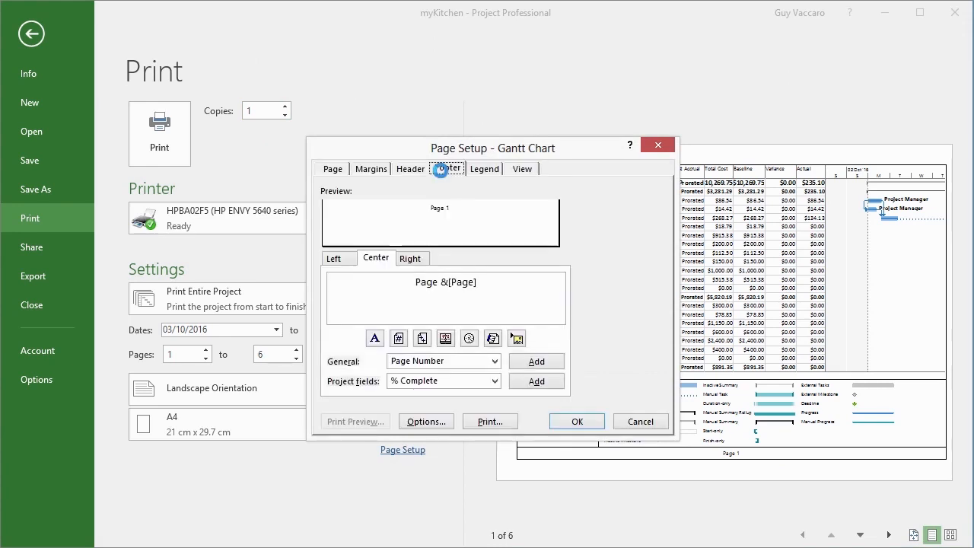
left_click(411, 170)
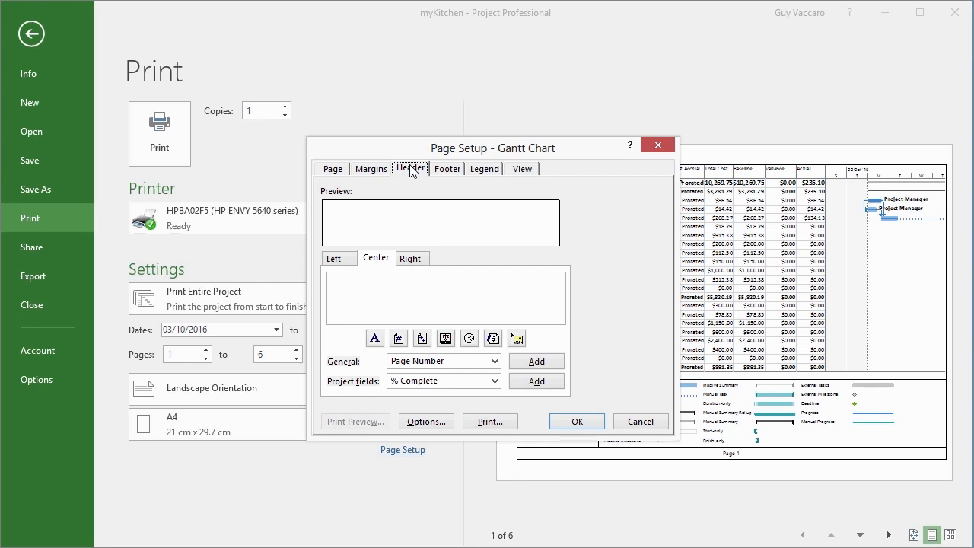
left_click(344, 263)
left_click(386, 264)
left_click(407, 259)
left_click_drag(499, 156, 326, 134)
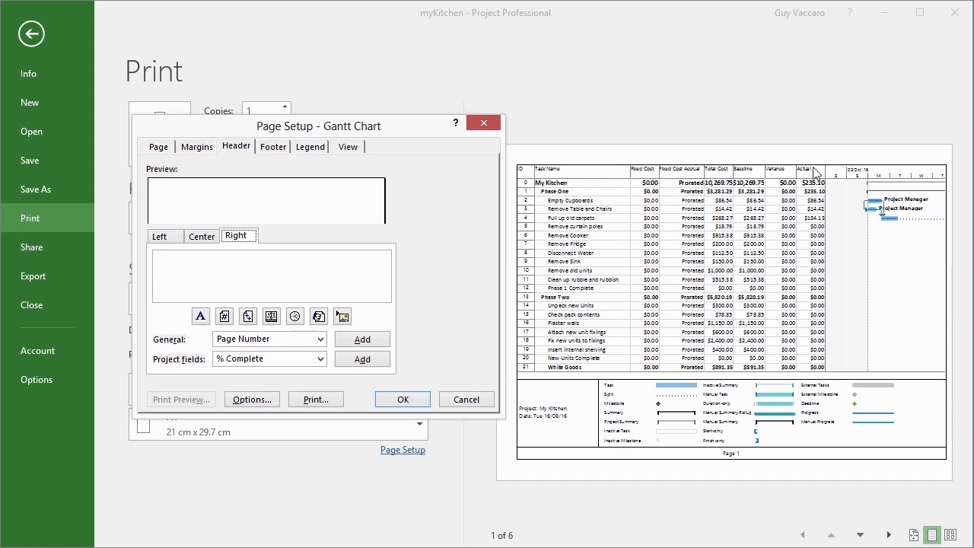
- Set the left header section to "Guys Great Kitchen" and apply the page setup
left_click(174, 238)
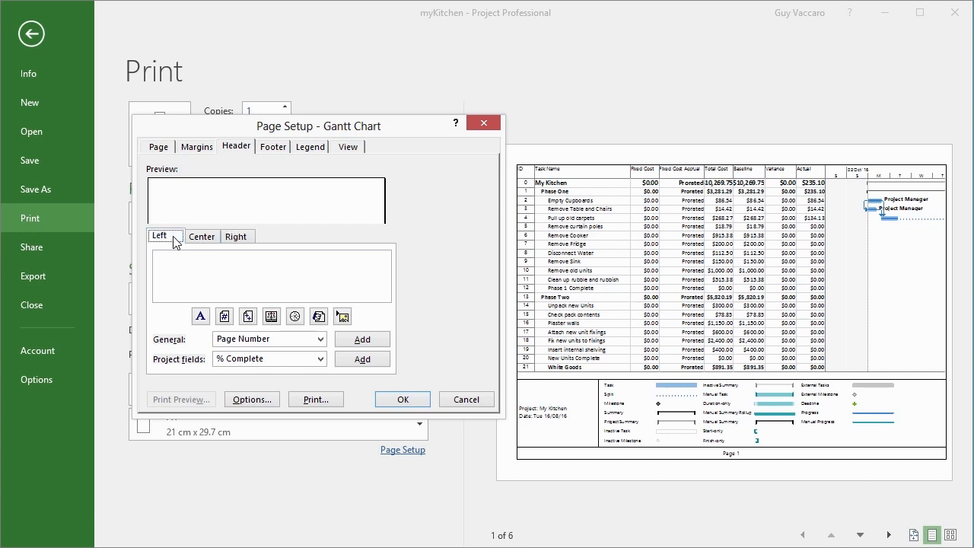
left_click(184, 264)
type("Guys Great Kitchen")
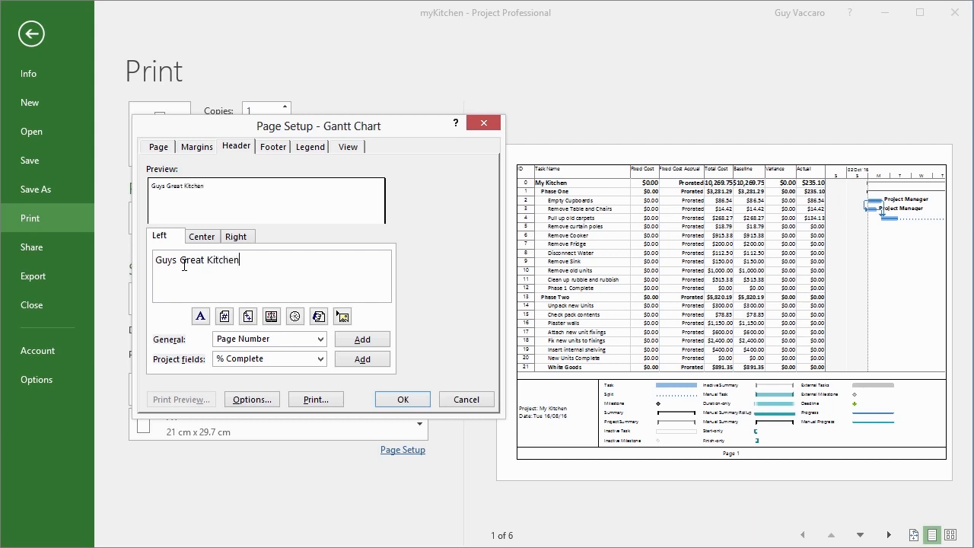
left_click(403, 400)
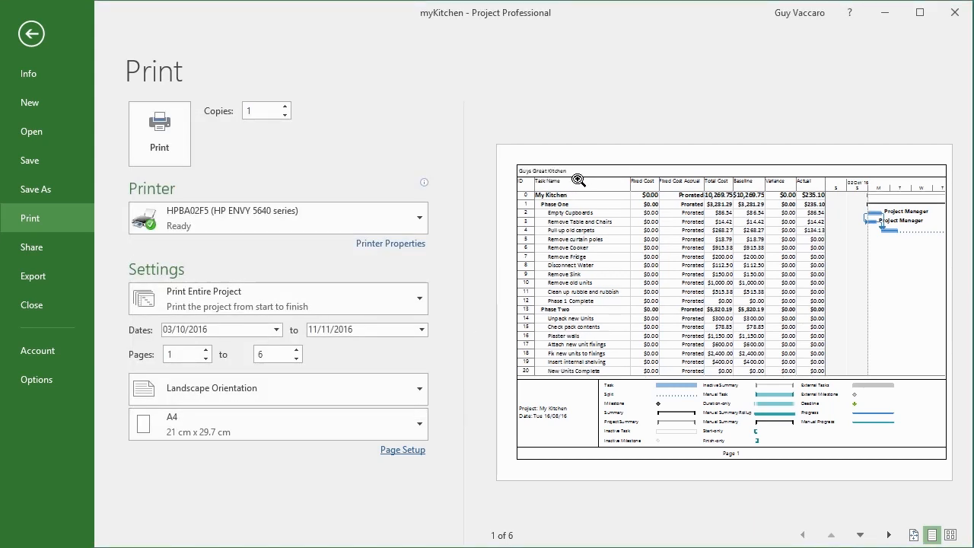
- Reopen the page setup and insert the page number in the right header section, preceded by "Pg."
left_click(402, 449)
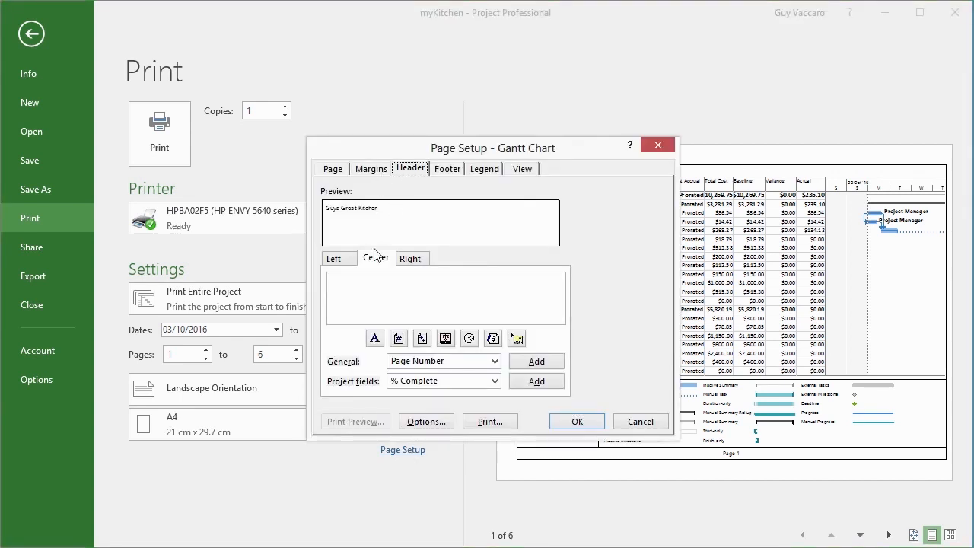
left_click(344, 258)
left_click_drag(445, 150, 256, 111)
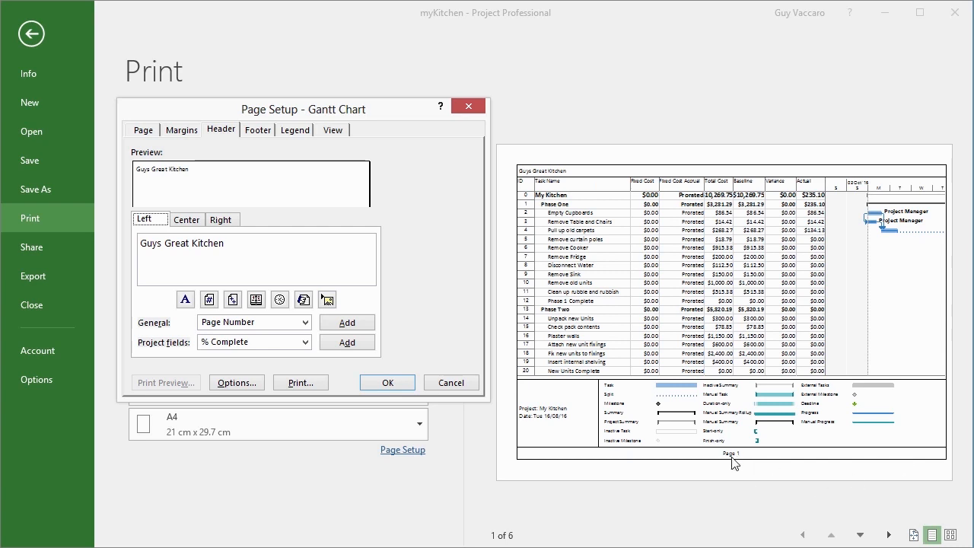
left_click(258, 130)
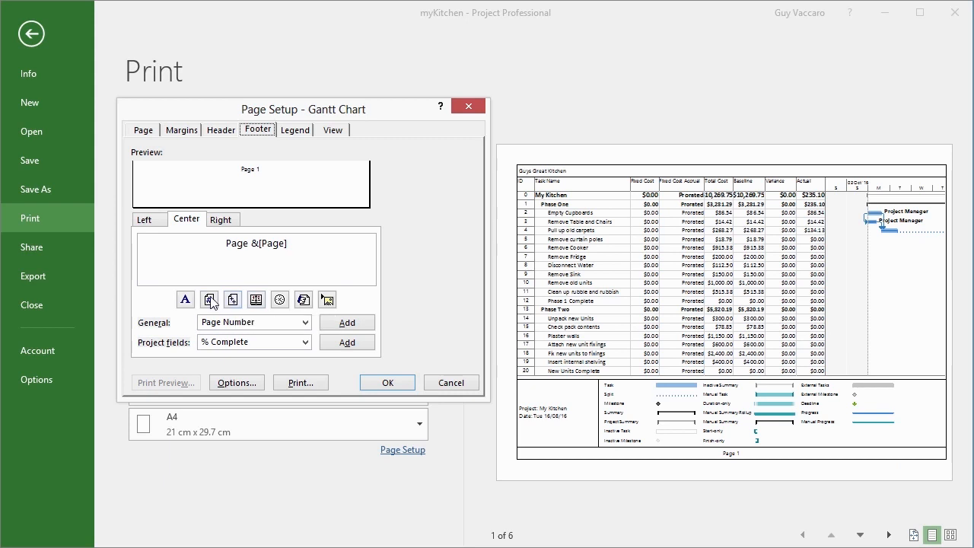
left_click(225, 132)
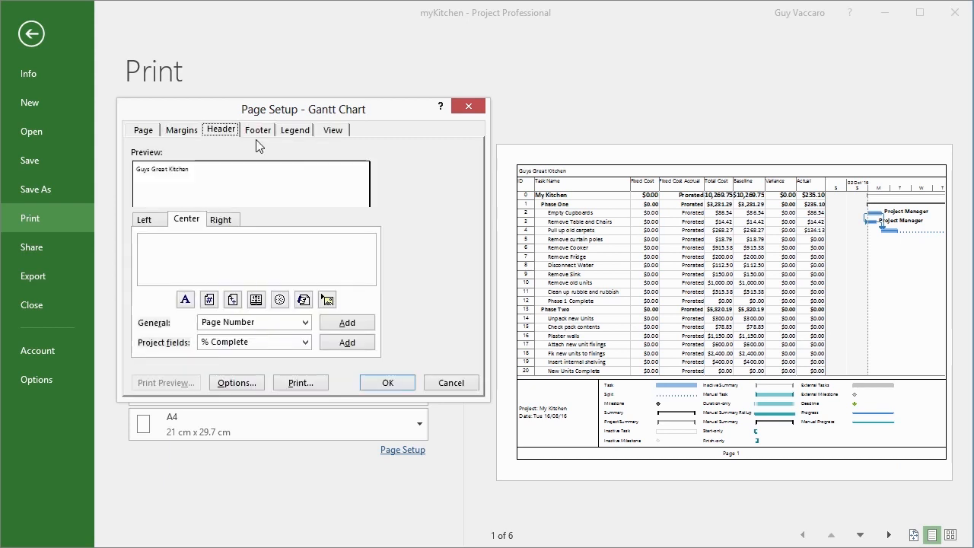
left_click(220, 221)
left_click(213, 301)
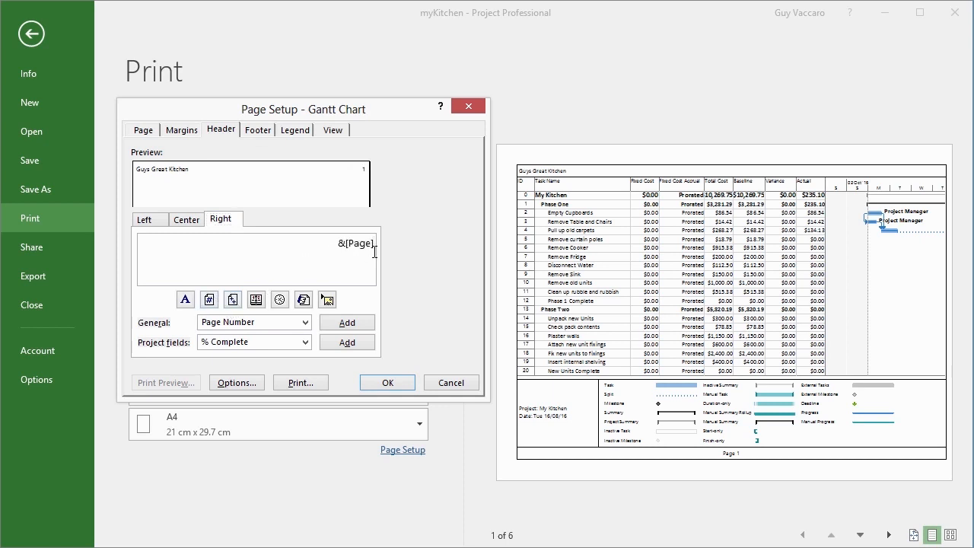
left_click(335, 244)
type("Pg.")
left_click(304, 342)
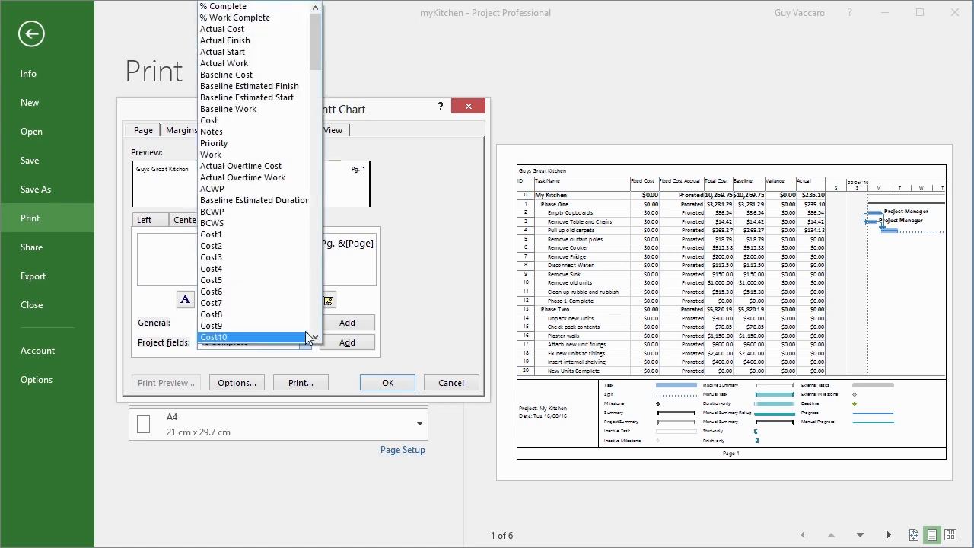
left_click_drag(316, 59, 322, 19)
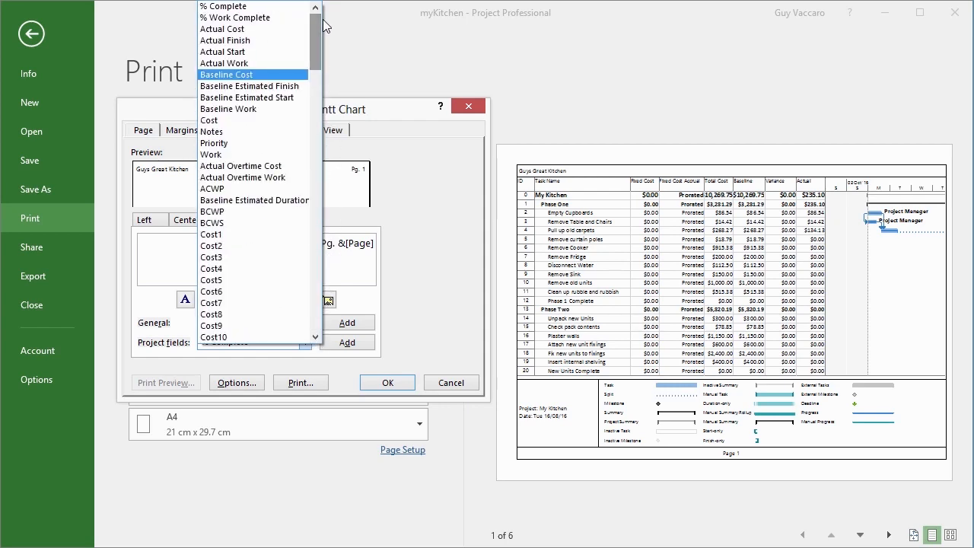
left_click(181, 353)
left_click(304, 323)
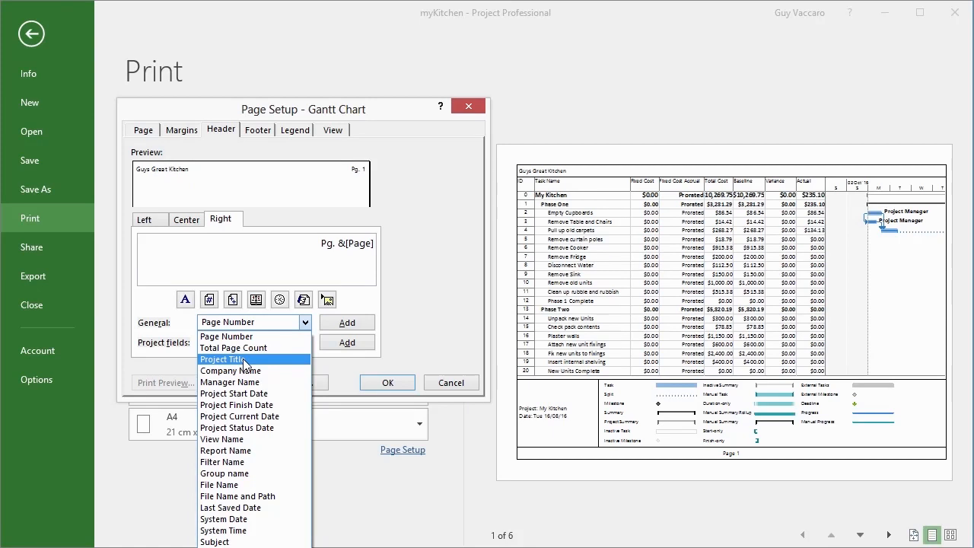
- Replace the text in the left header section with the Project Title field
left_click(165, 220)
left_click(165, 220)
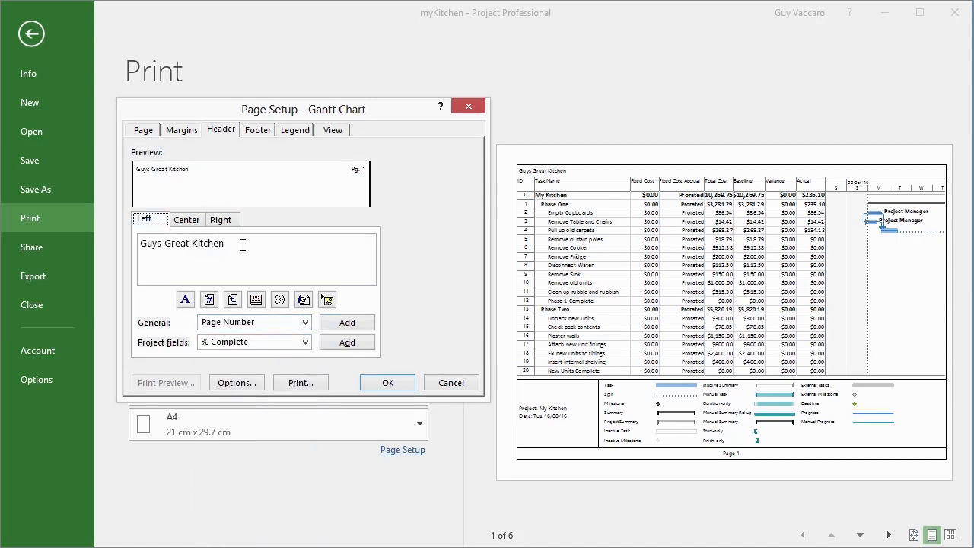
left_click_drag(242, 244, 93, 241)
key("Delete")
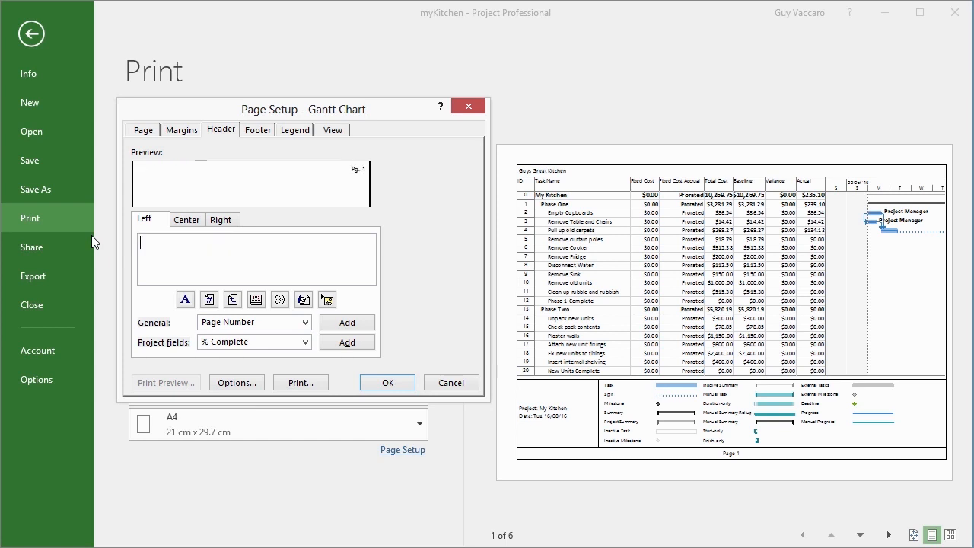
left_click(305, 322)
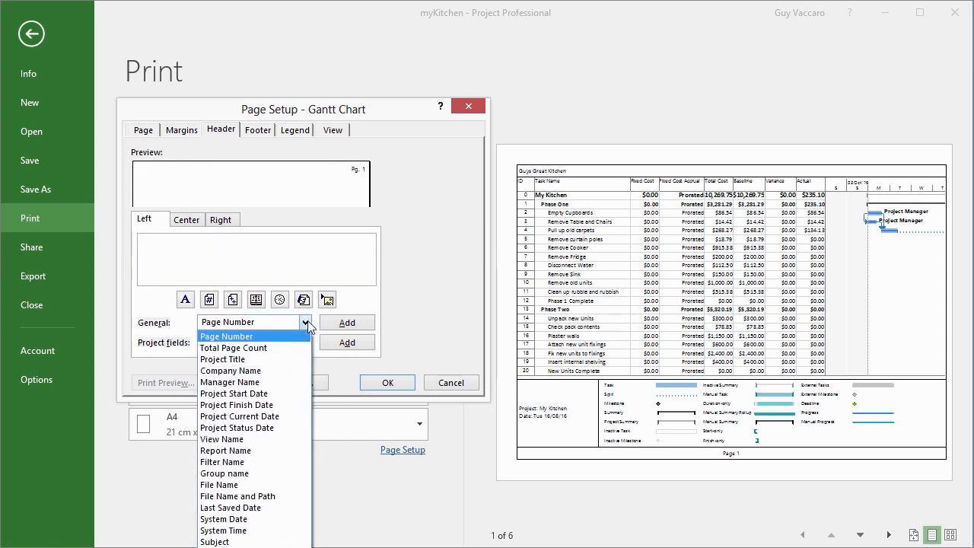
left_click(258, 359)
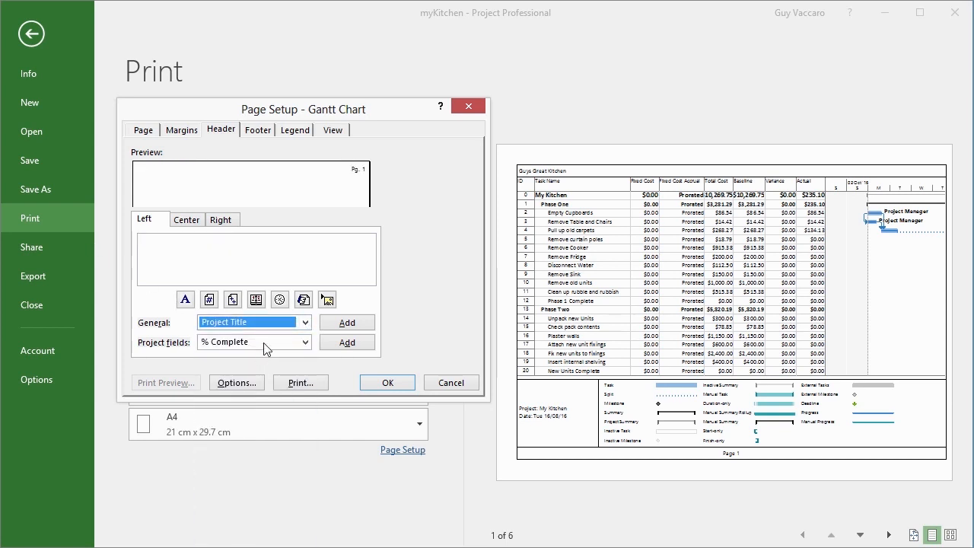
left_click(342, 323)
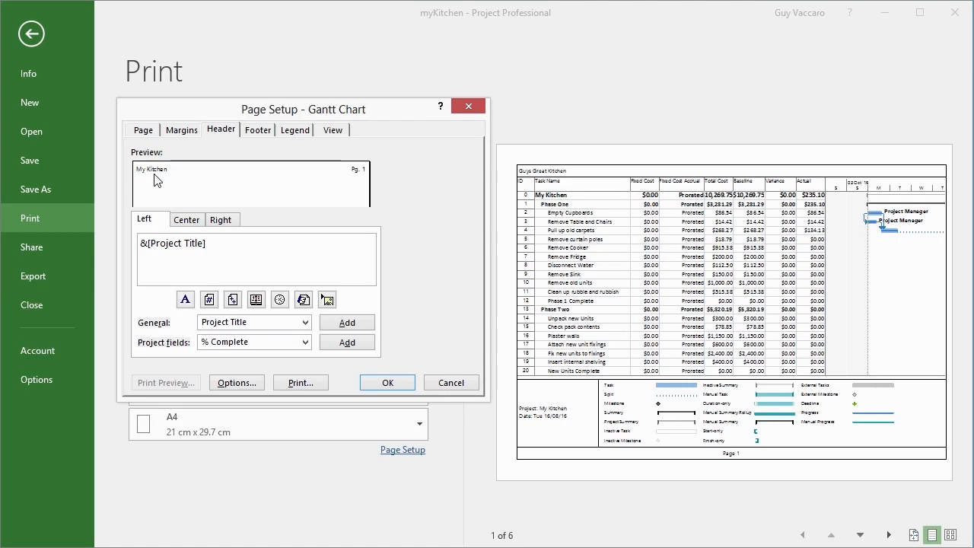
- Add a period and the Manager Name field after the project title in the left header section, and apply the page setup
left_click(304, 321)
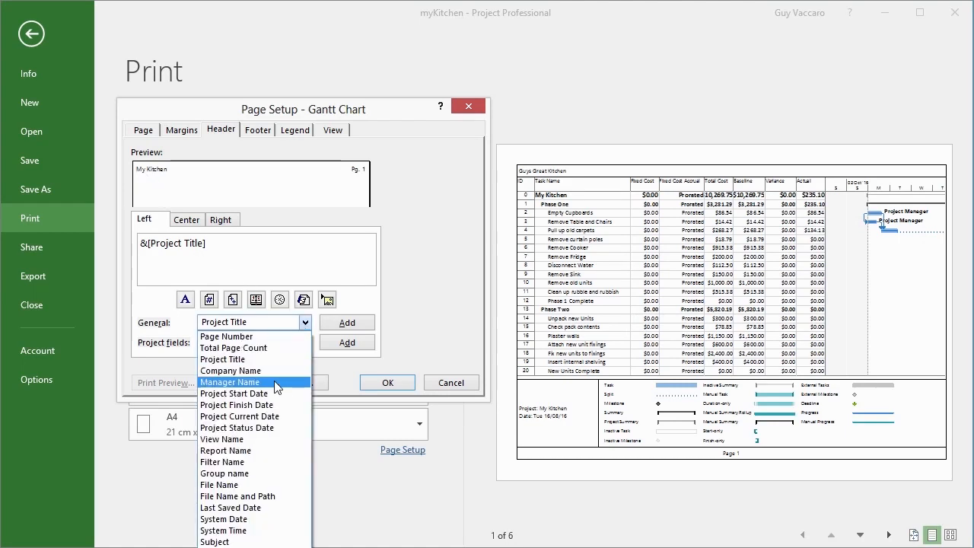
left_click(227, 247)
left_click(228, 245)
type(".")
left_click(305, 323)
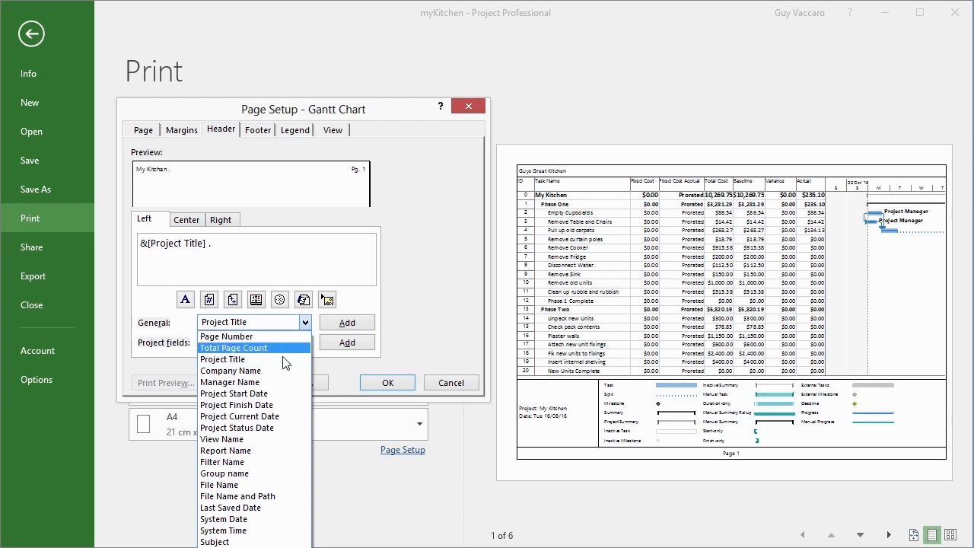
left_click(283, 382)
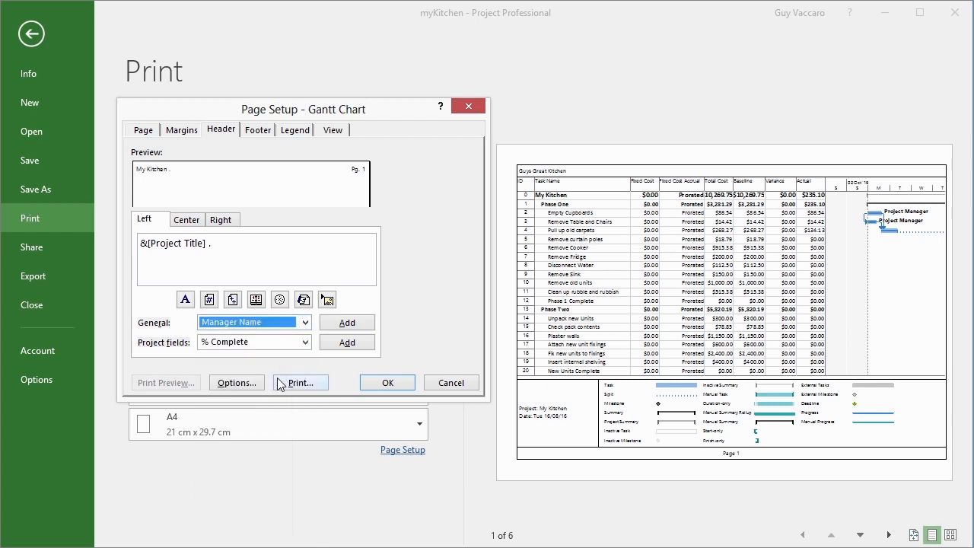
left_click(345, 326)
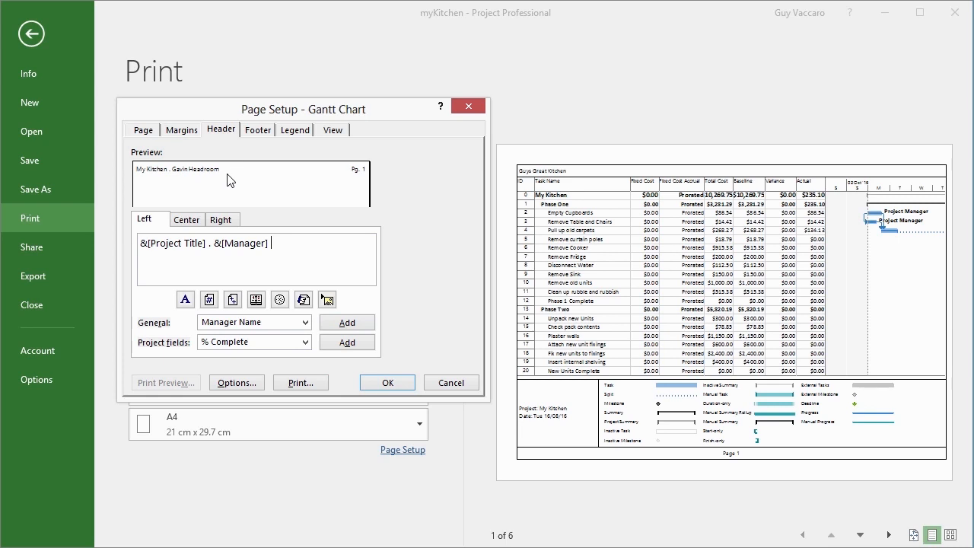
left_click(401, 382)
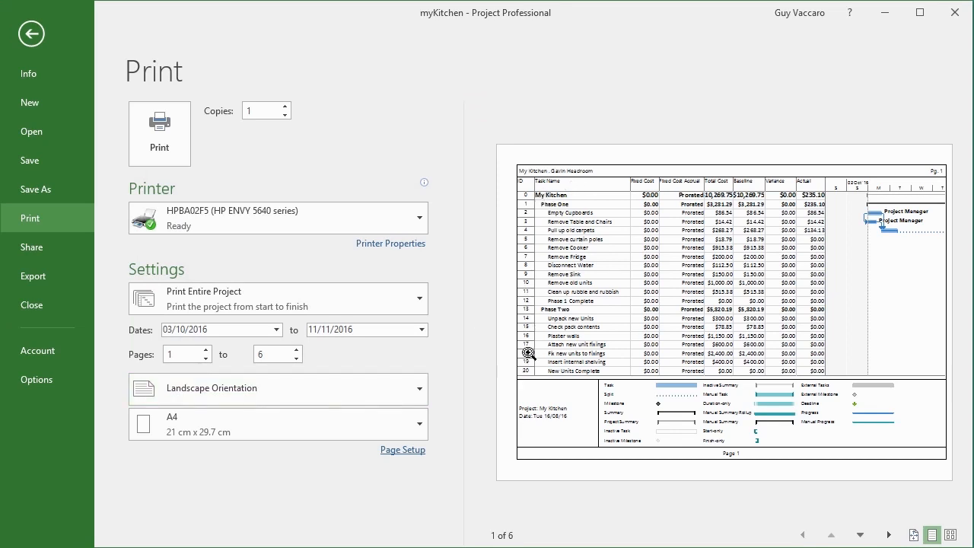
- Open the project's advanced properties and replace the manager with another person's name
left_click(37, 38)
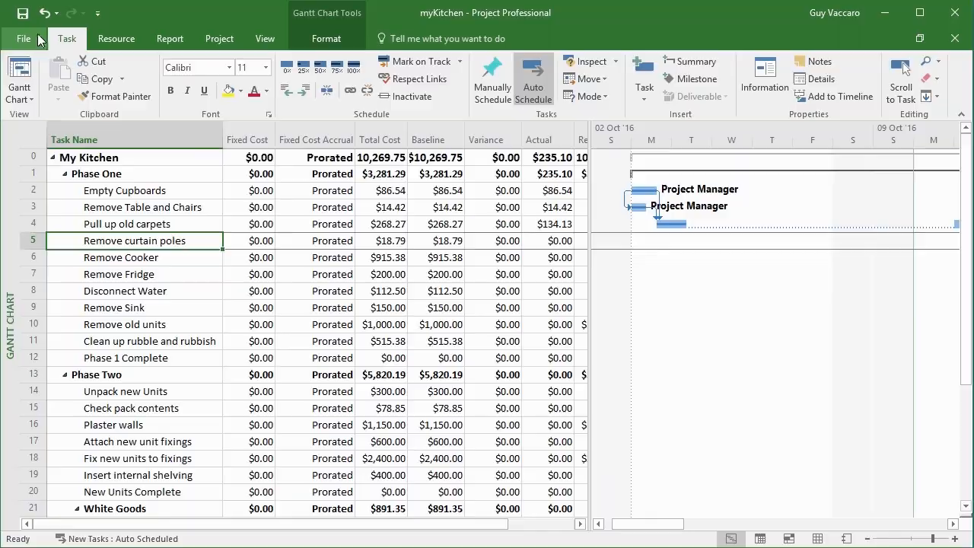
left_click(35, 36)
left_click(705, 164)
left_click(683, 186)
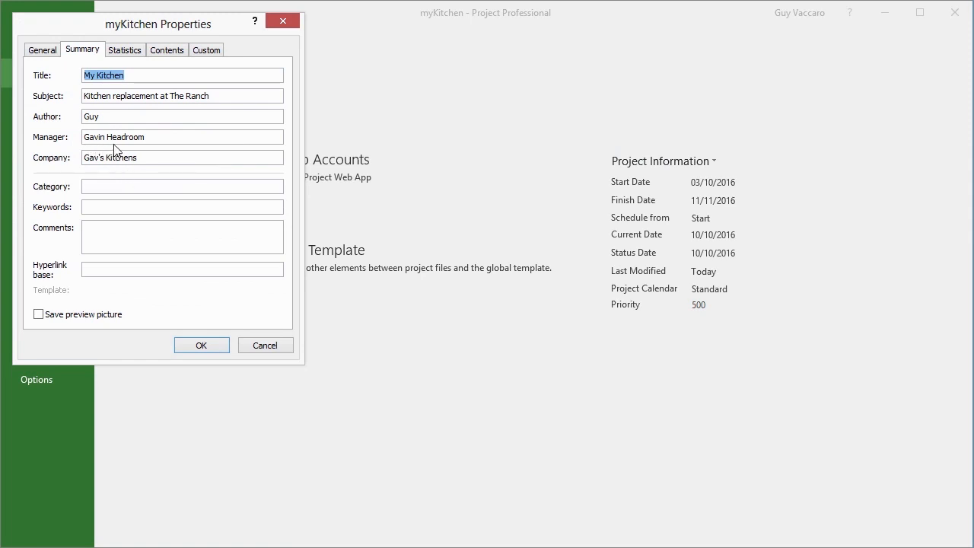
left_click_drag(159, 139, 71, 136)
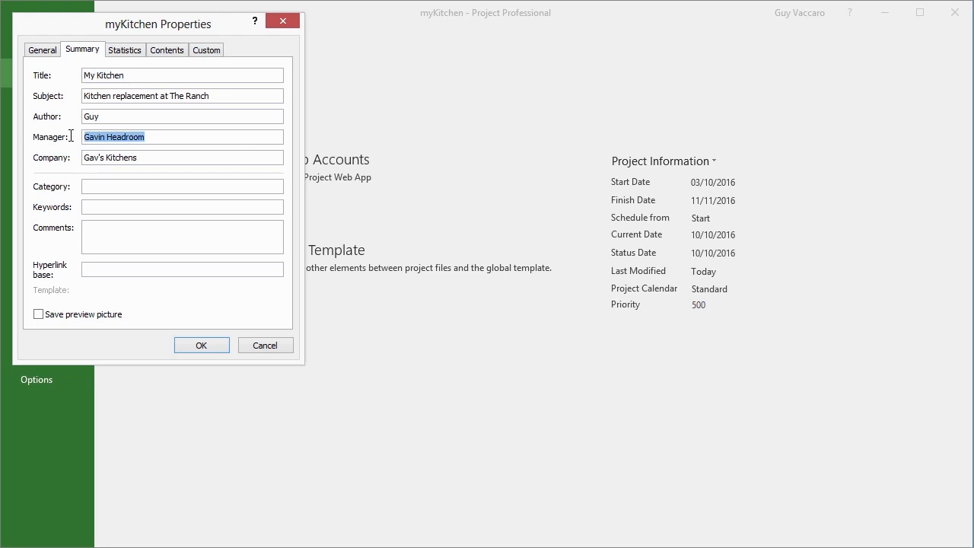
type("Jayne Barnes")
left_click(188, 344)
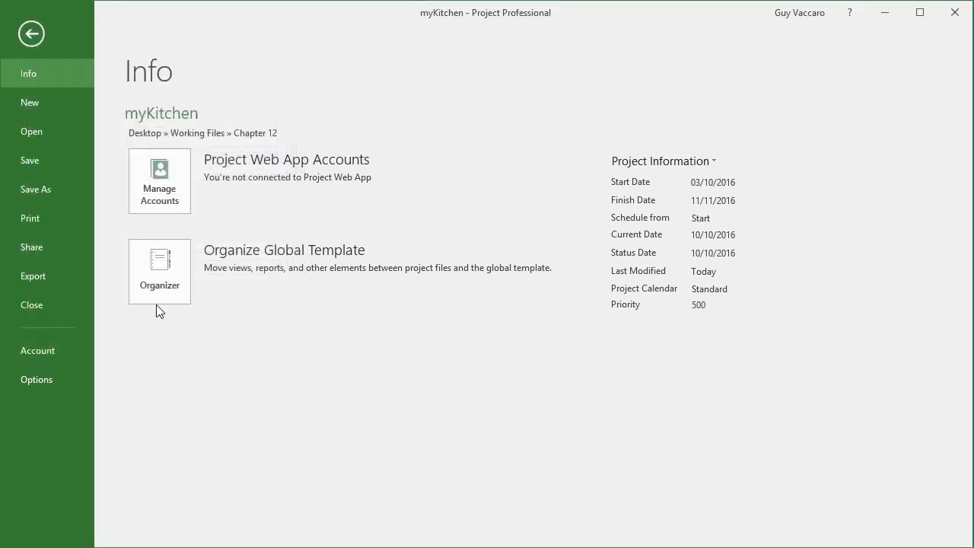
- Return to the print preview and magnify the left header text to check the manager's name
left_click(46, 218)
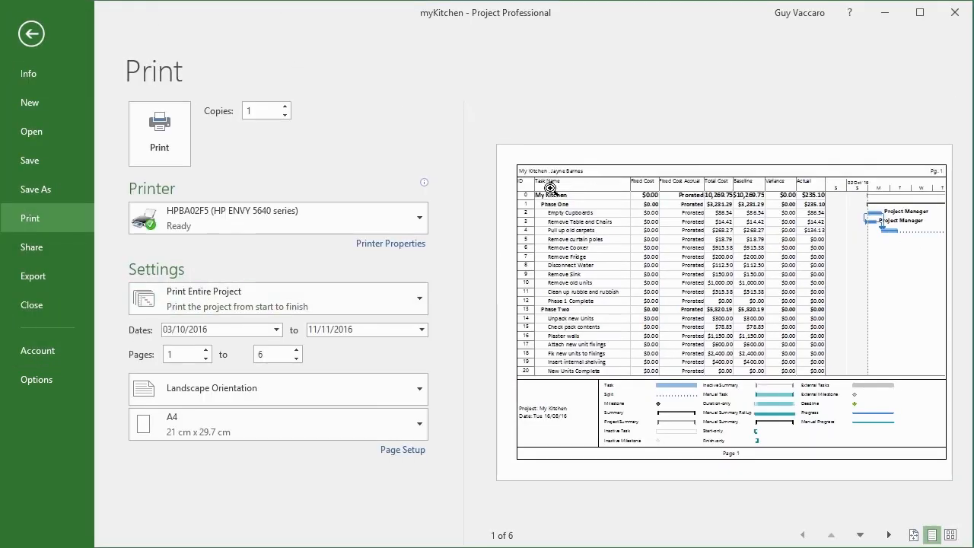
left_click(562, 175)
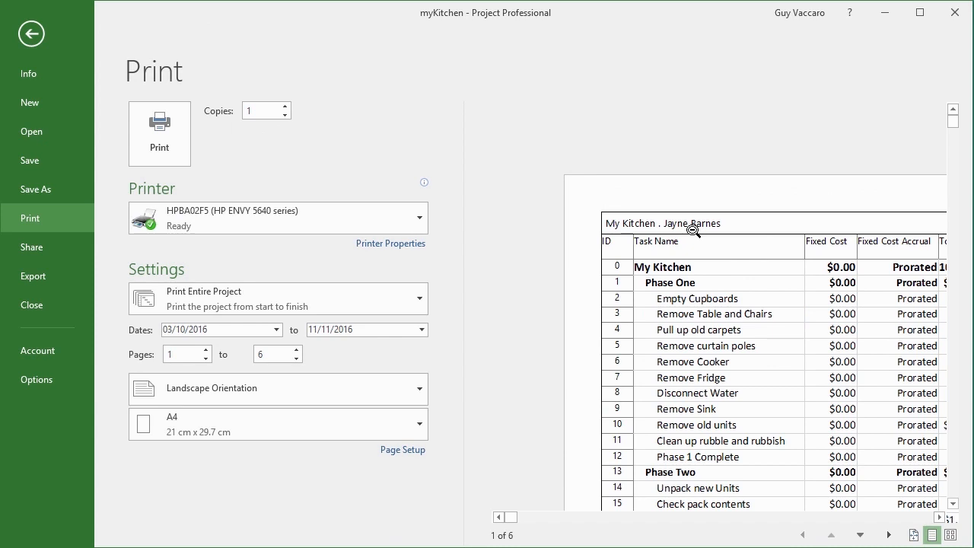
left_click(692, 229)
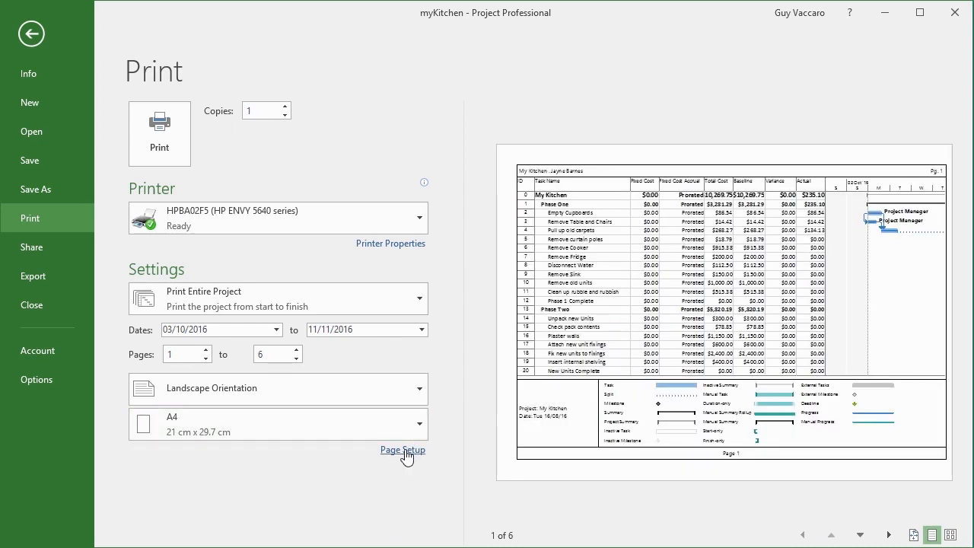
- Examine the page setup's footer and left header section, including the general and project fields available for insertion
left_click(422, 450)
left_click(442, 169)
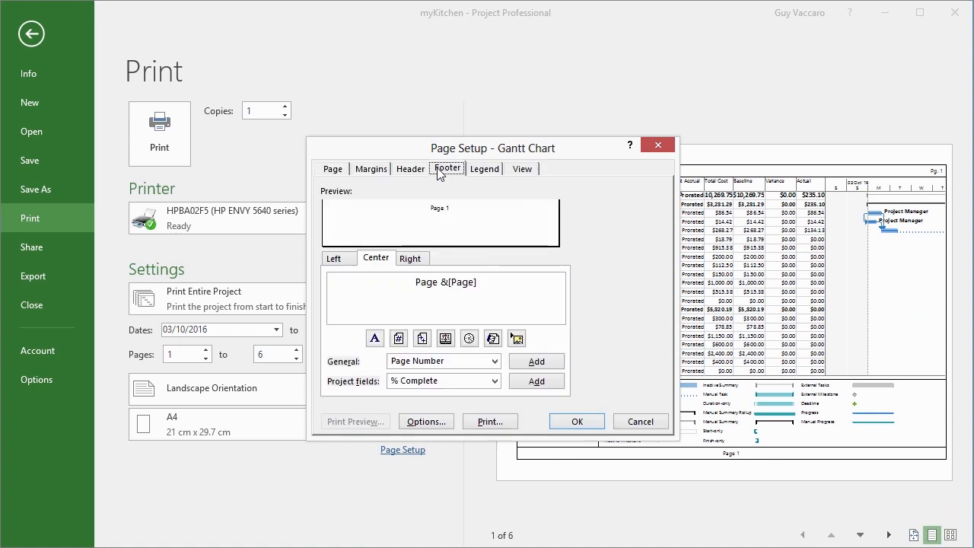
left_click(413, 169)
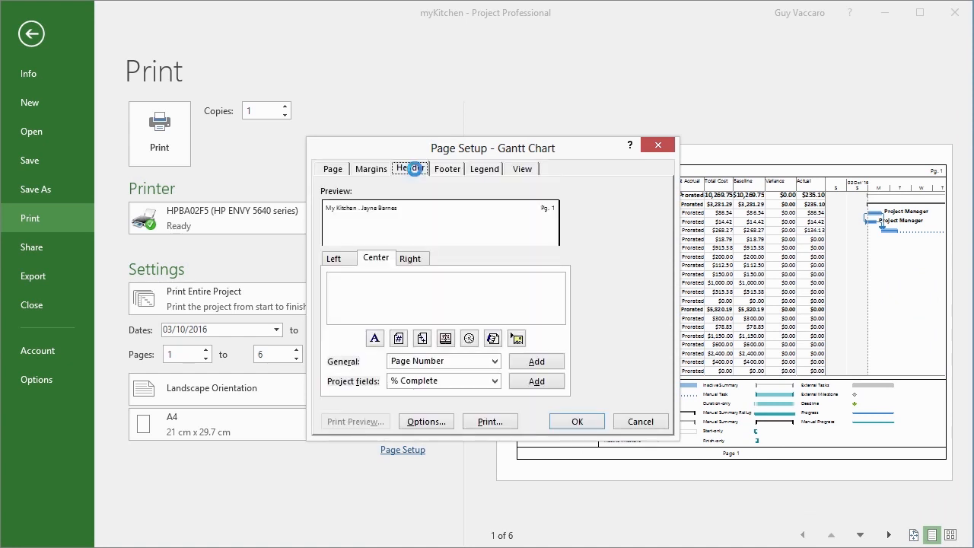
left_click(334, 259)
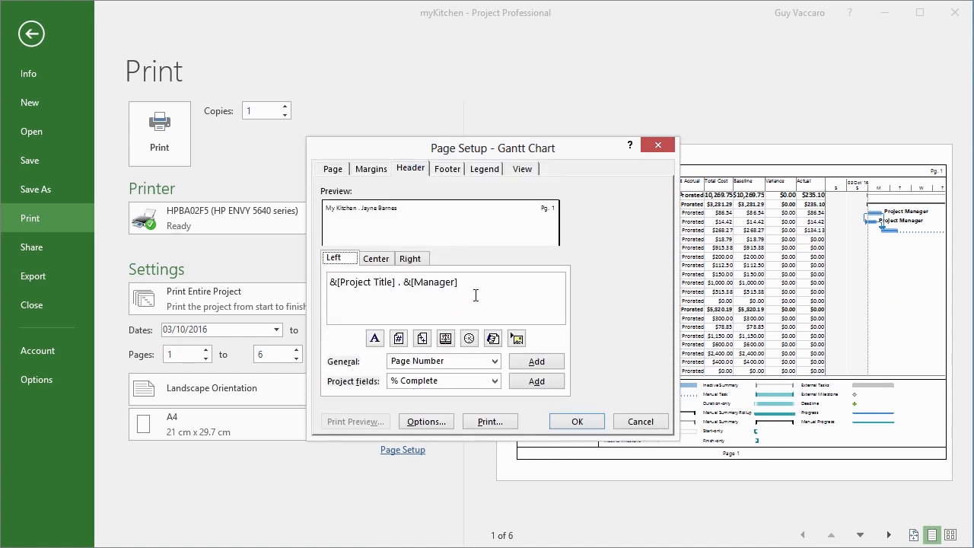
left_click(494, 362)
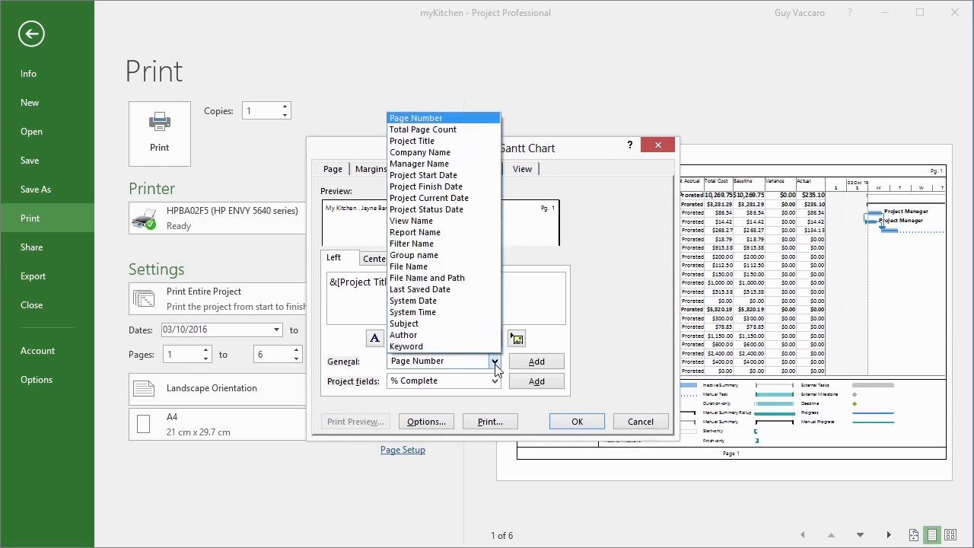
left_click(494, 364)
left_click(494, 382)
left_click(494, 383)
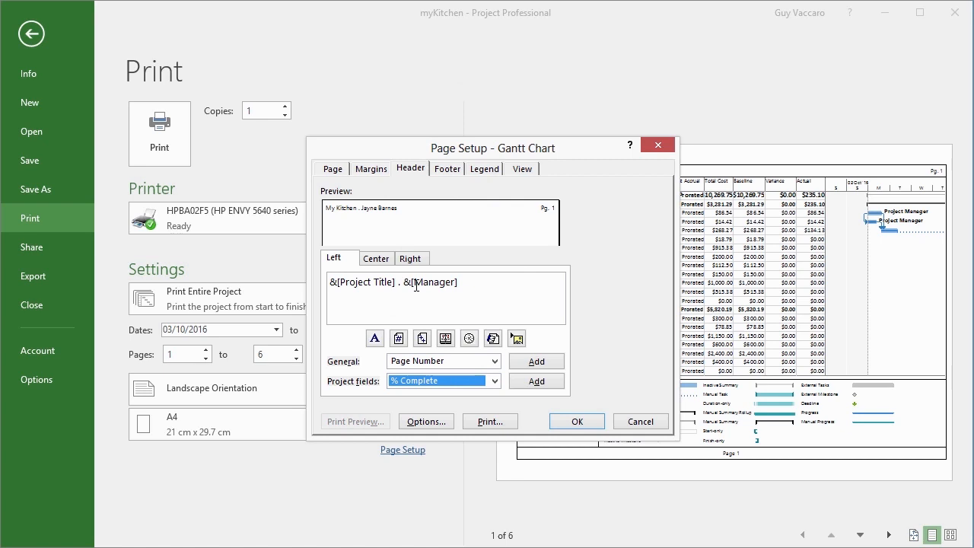
- Add the File Name and Path field to the right section of the footer
left_click(459, 170)
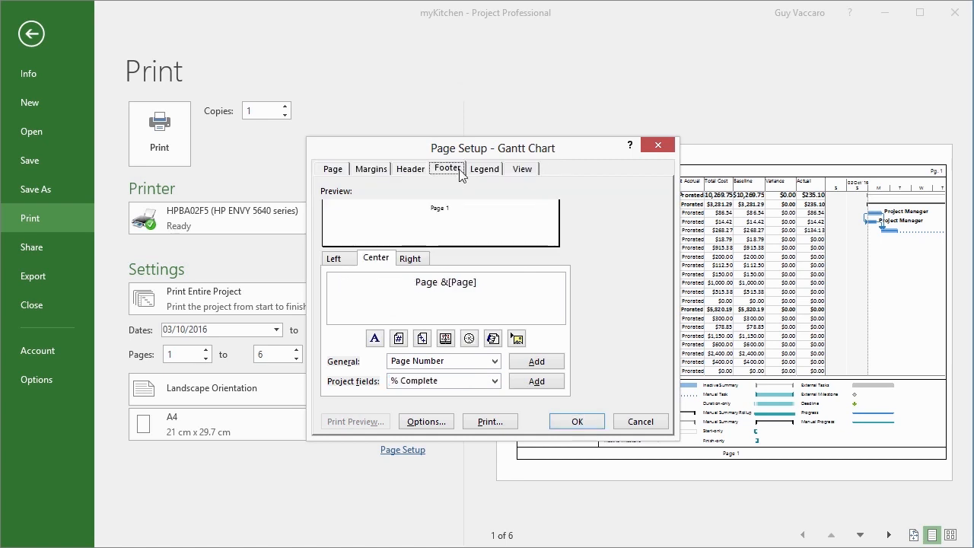
left_click(413, 260)
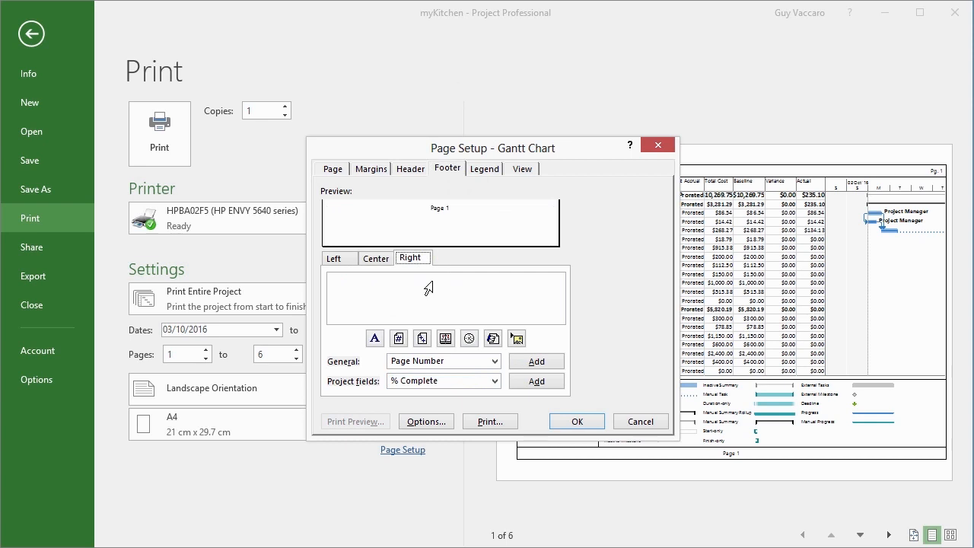
left_click(495, 361)
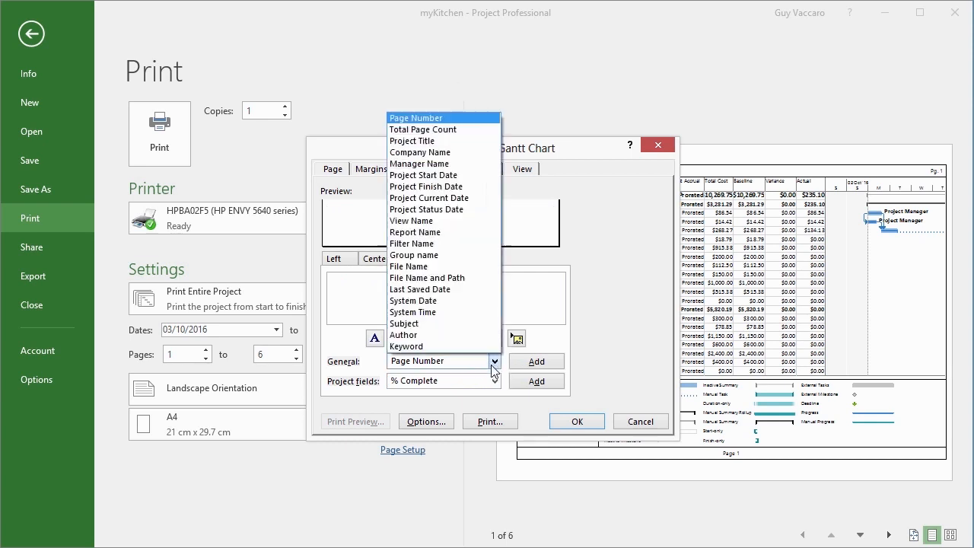
left_click(441, 282)
left_click(554, 364)
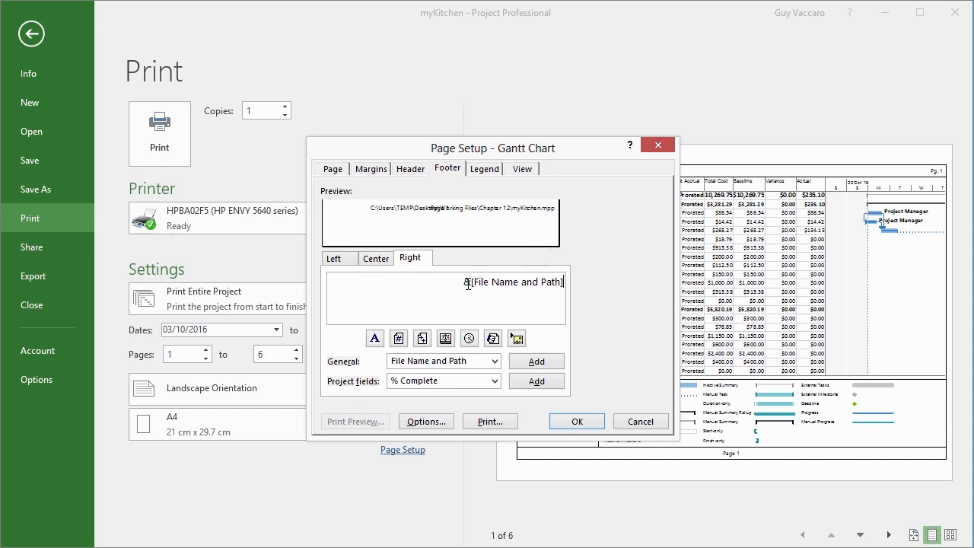
- Set the File Name and Path field's font size to 8, apply the page setup, and magnify the footer path in the preview
left_click_drag(467, 283, 572, 284)
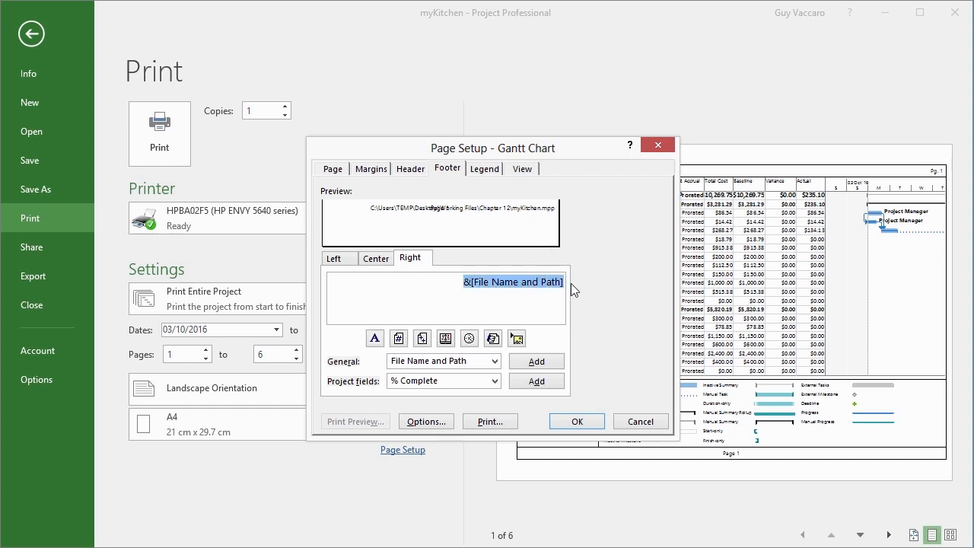
left_click(374, 340)
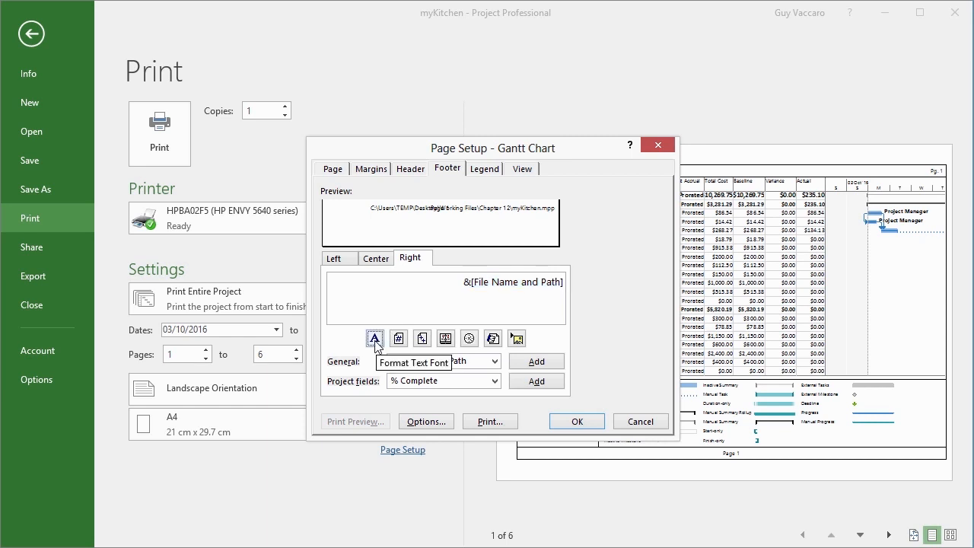
left_click(589, 255)
left_click(589, 255)
left_click(552, 256)
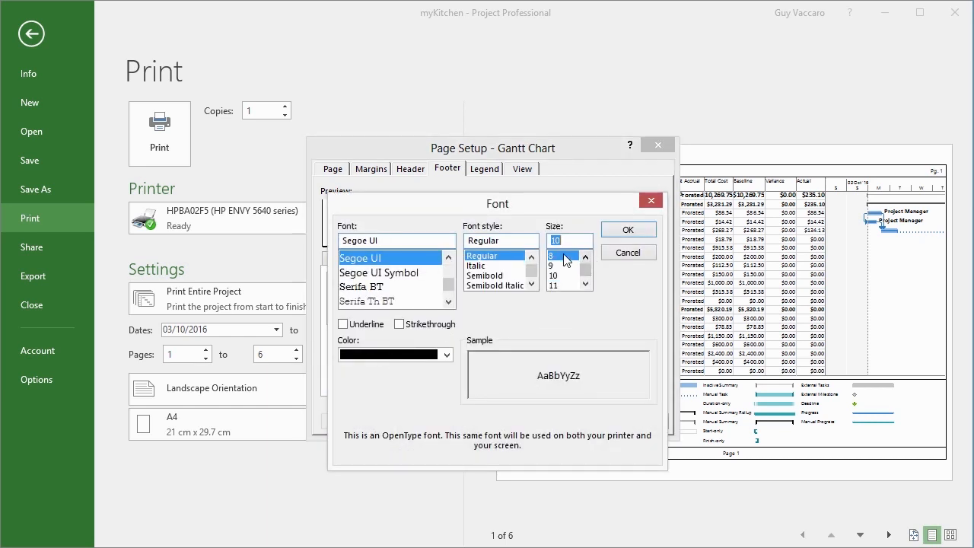
left_click(628, 230)
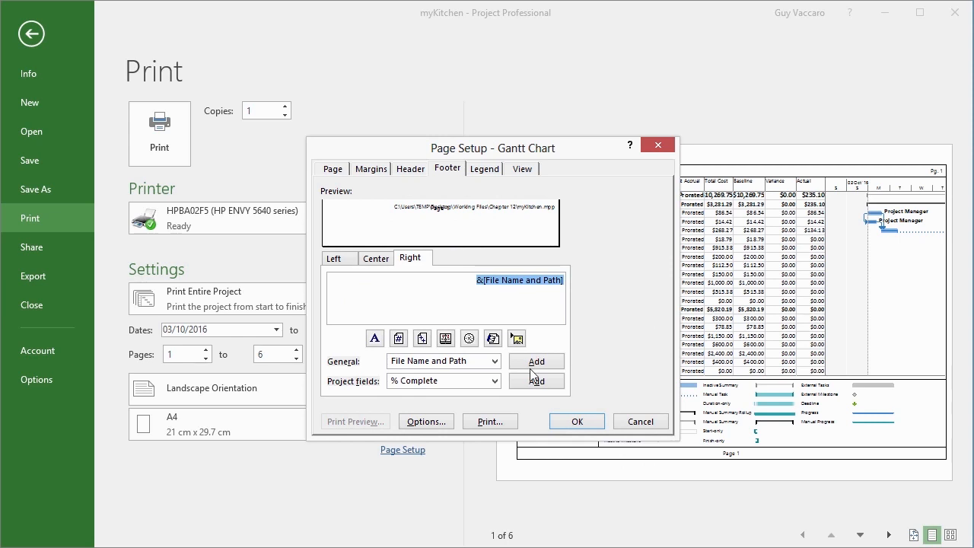
left_click(577, 424)
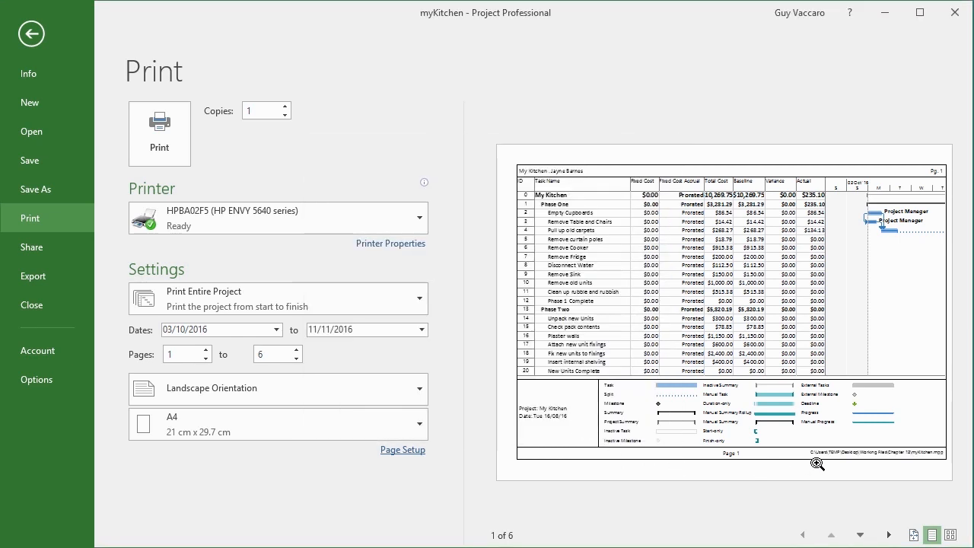
left_click(877, 454)
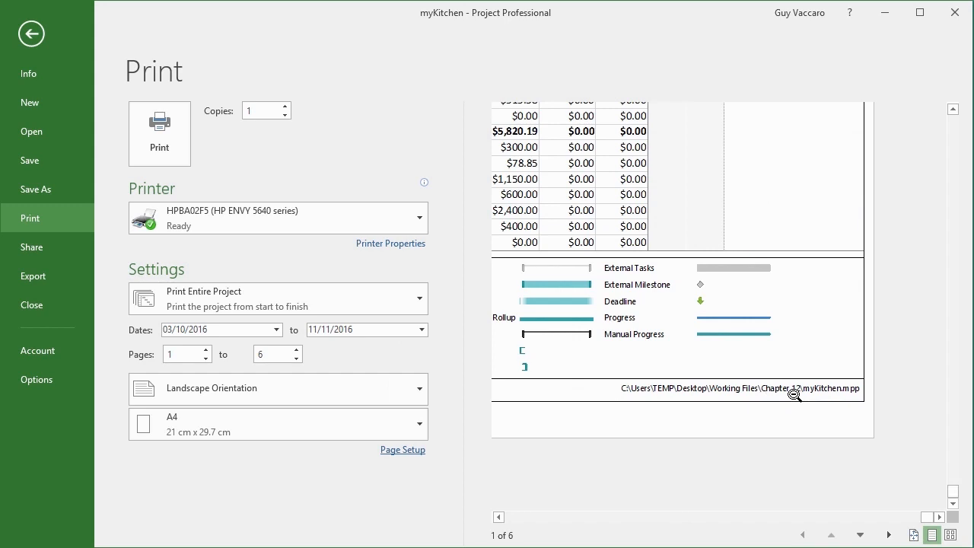
left_click(793, 394)
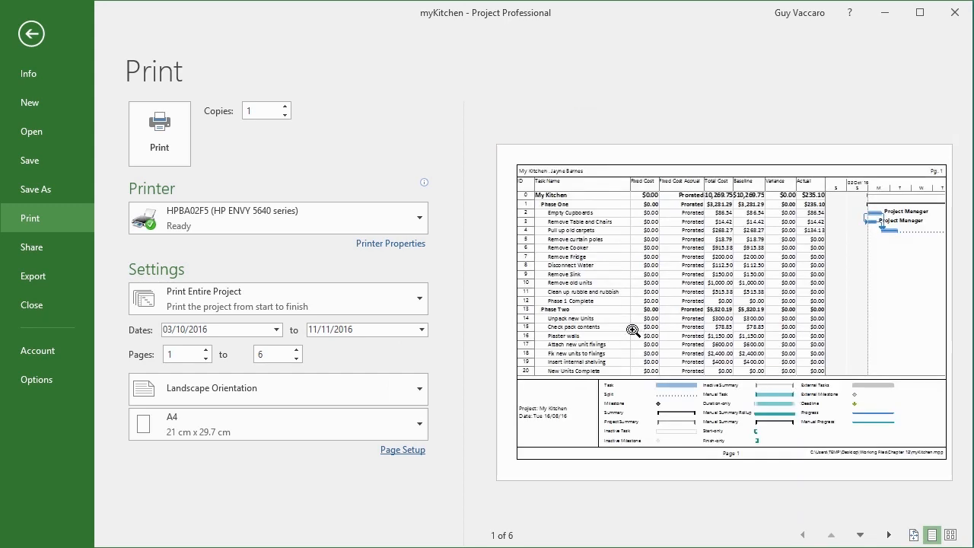
- Review the header and footer page setup once more and look through the list of available printers
left_click(395, 450)
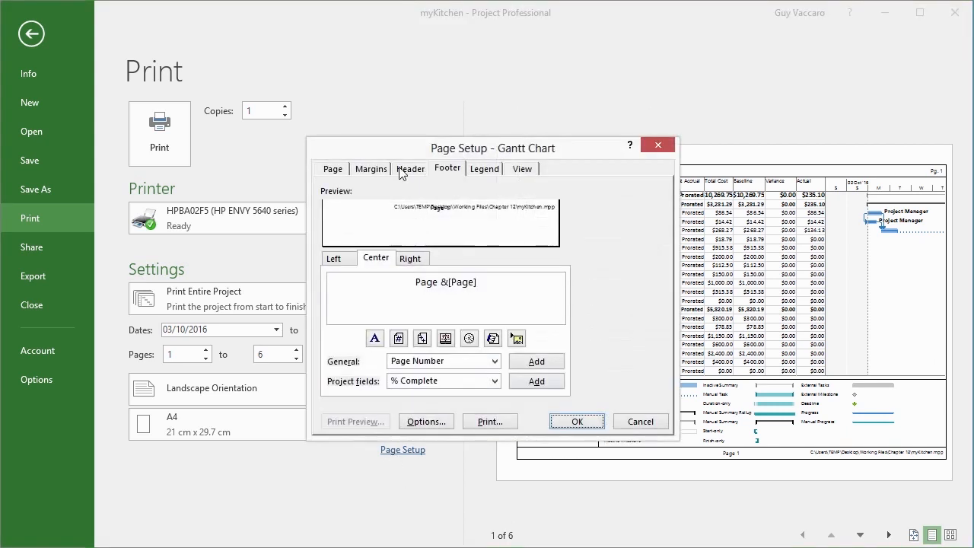
left_click(402, 170)
left_click(444, 171)
left_click(589, 423)
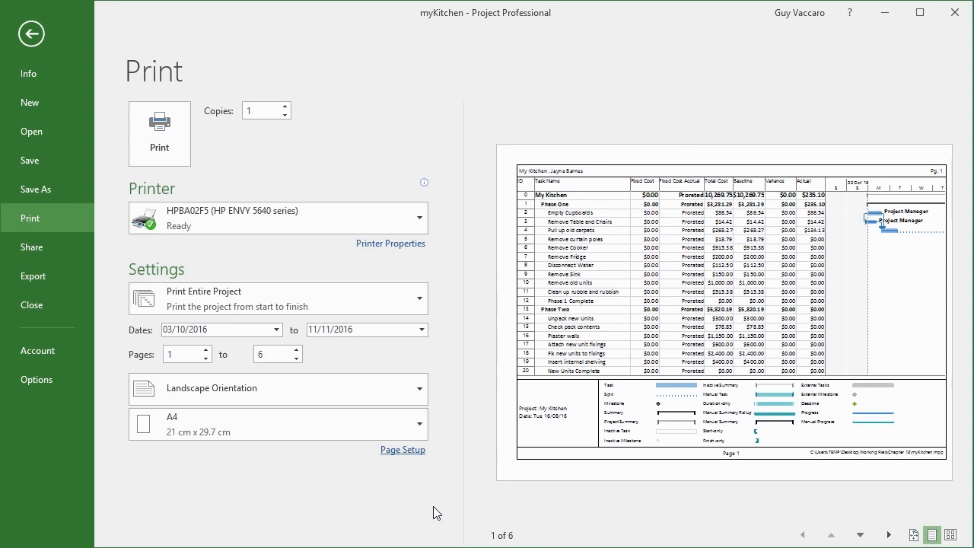
left_click(423, 218)
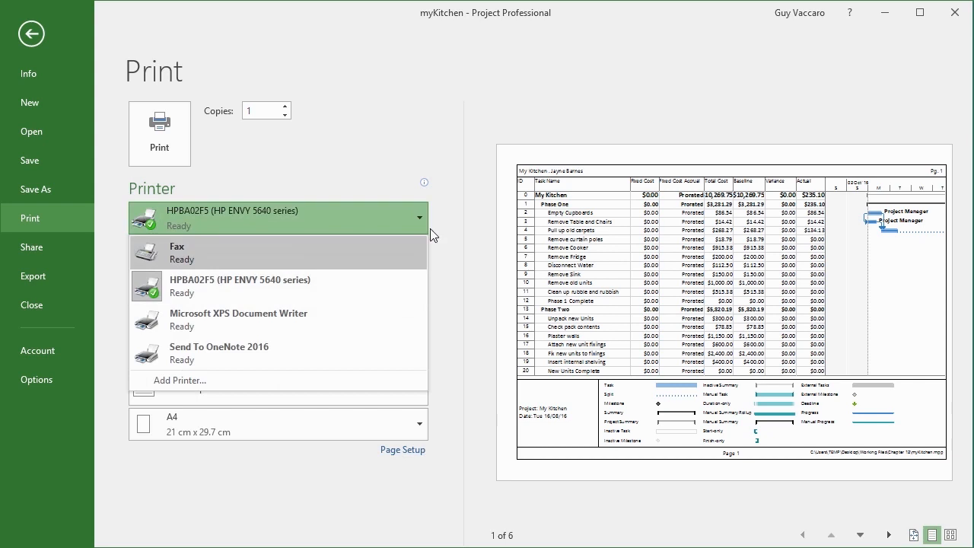
left_click(447, 245)
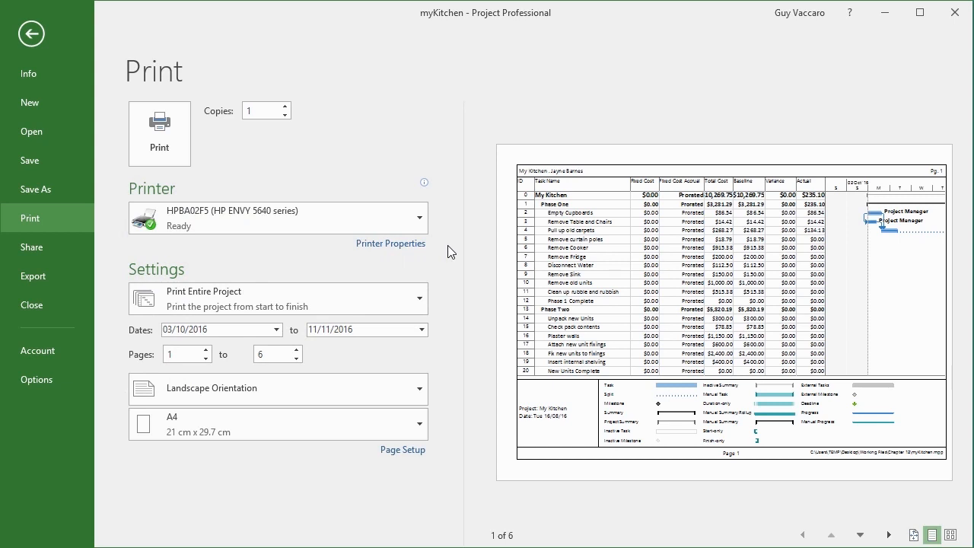
- Create a PDF export of the project named myKitchenPrint in the Chapter 12 folder
left_click(68, 282)
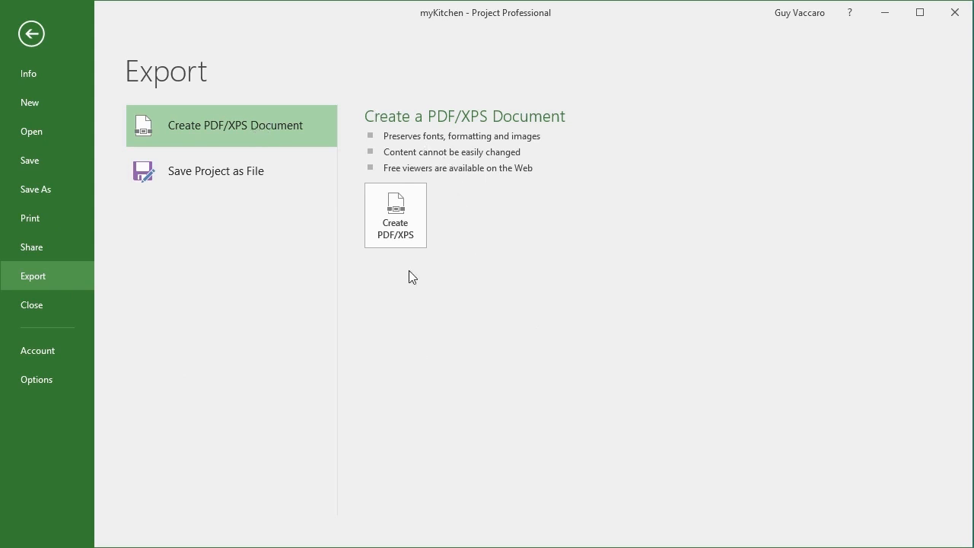
left_click(410, 237)
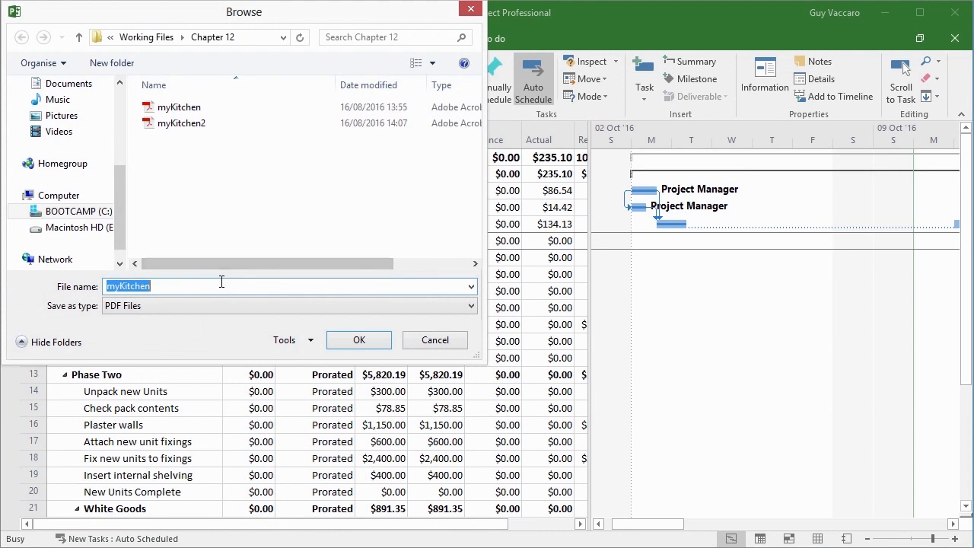
left_click(221, 282)
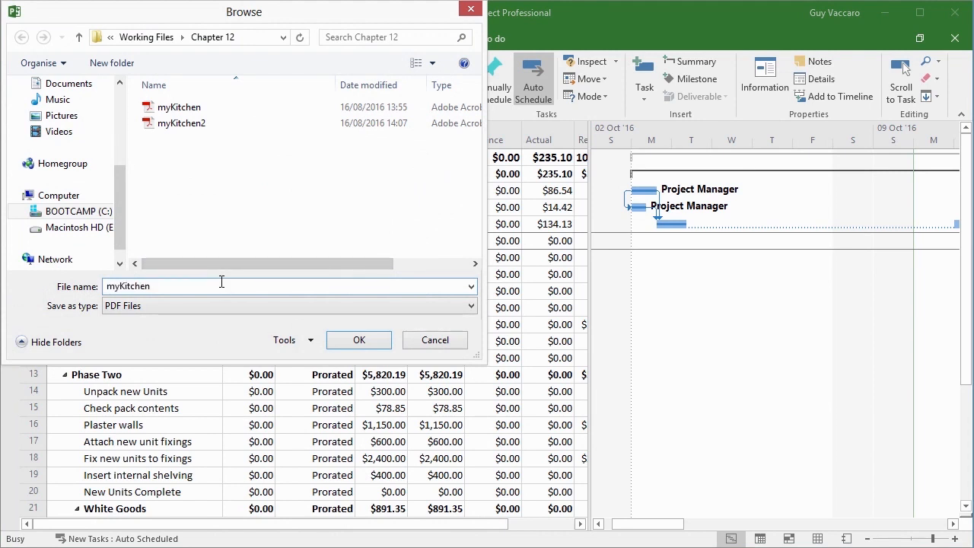
type("Print")
left_click(359, 342)
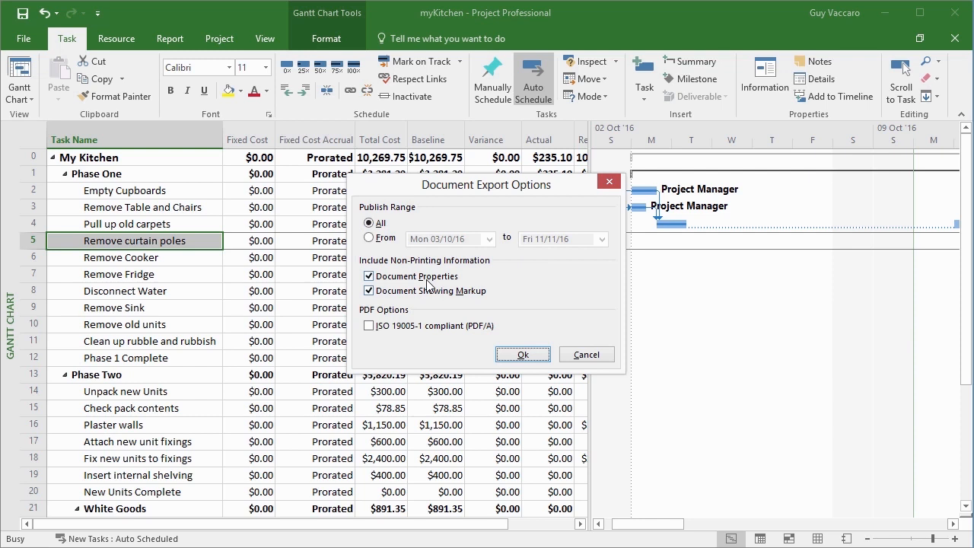
- Exclude Document Showing Markup while keeping Document Properties in the export options, and finish the PDF export
left_click(370, 291)
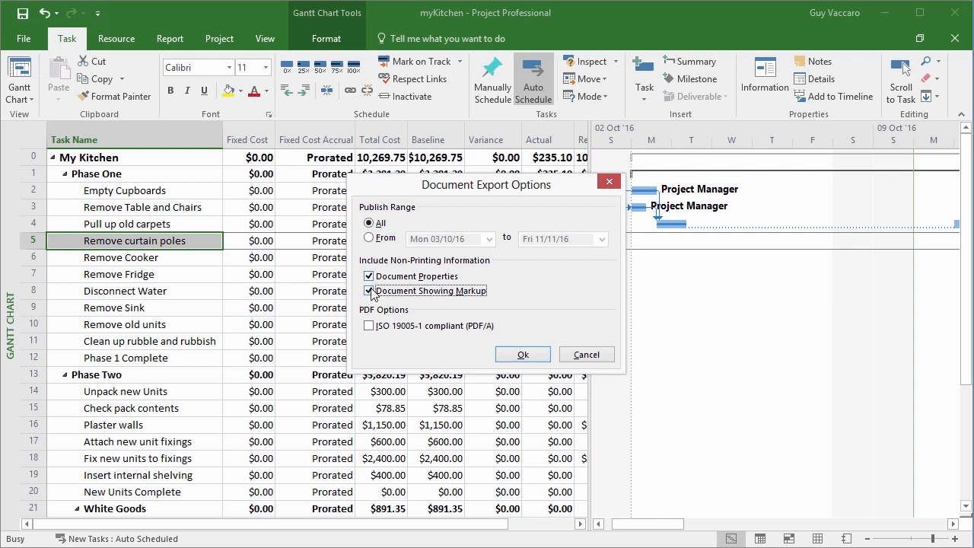
left_click(368, 276)
left_click(366, 277)
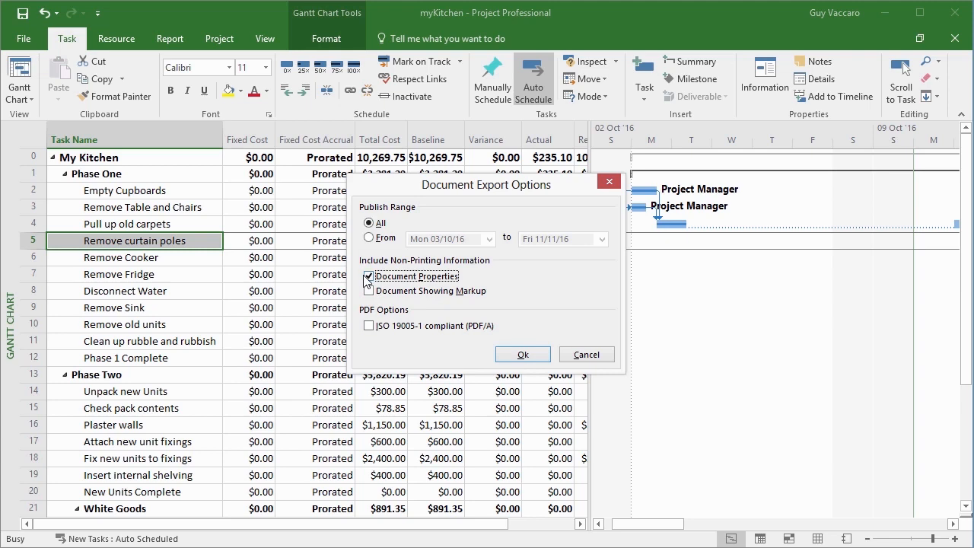
left_click(504, 357)
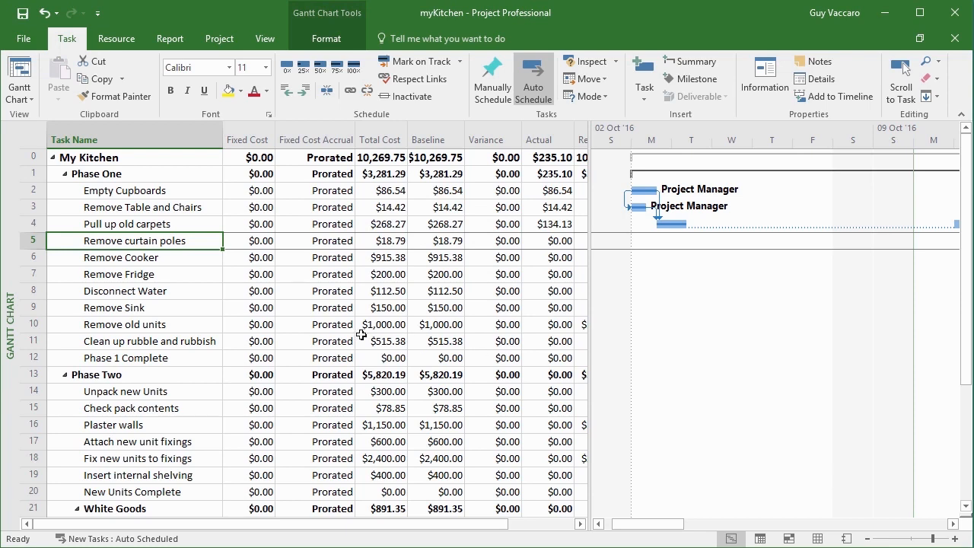
- Switch to the Chapter 12 folder window and open the exported myKitchenPrint PDF
left_click(103, 546)
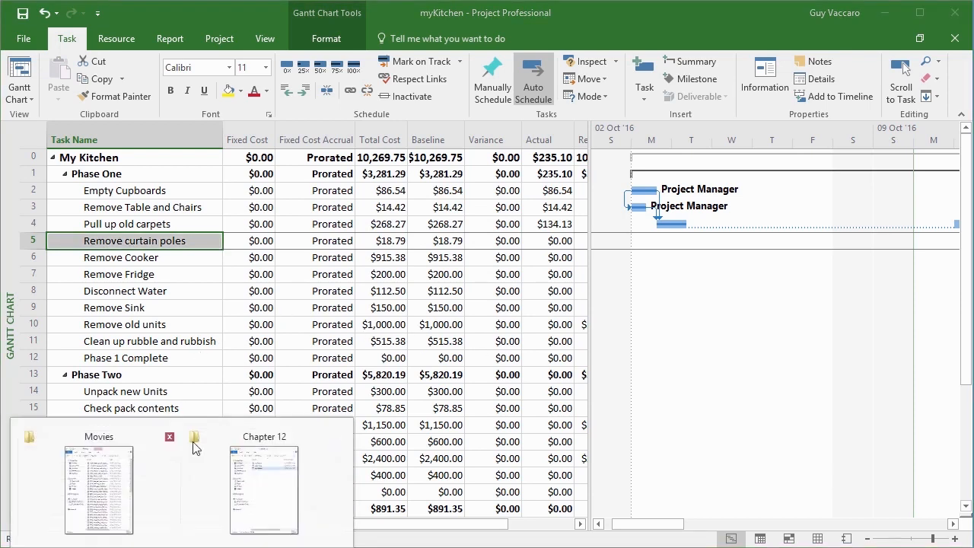
left_click(291, 480)
double_click(278, 165)
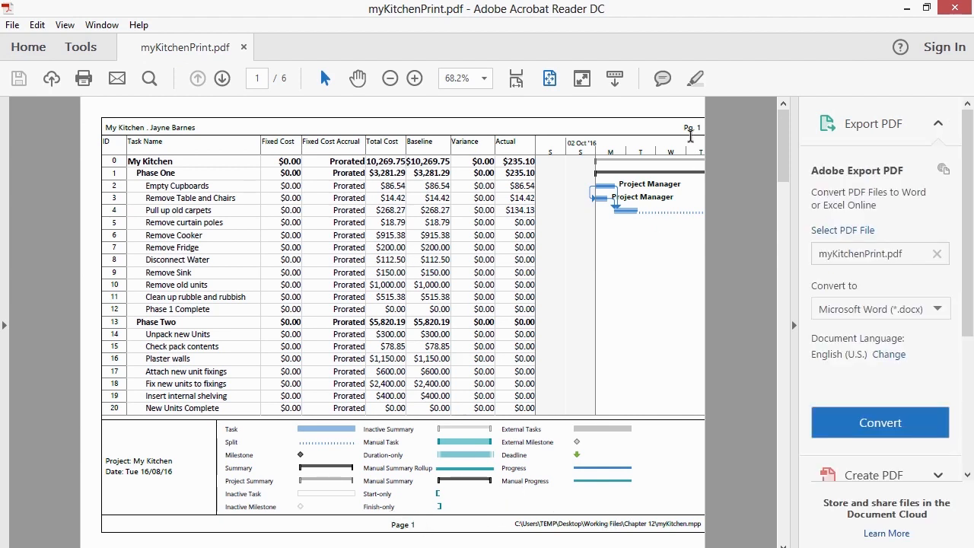
- Page through the PDF to its last page and back to page 2, then close it and return to the project
left_click(222, 79)
left_click(222, 79)
left_click(222, 80)
left_click(222, 79)
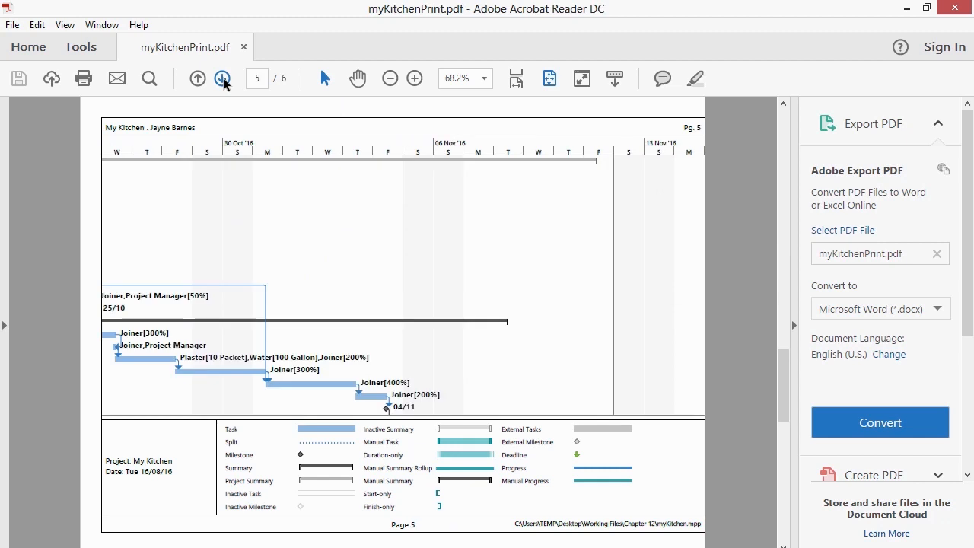
left_click(222, 79)
left_click(198, 79)
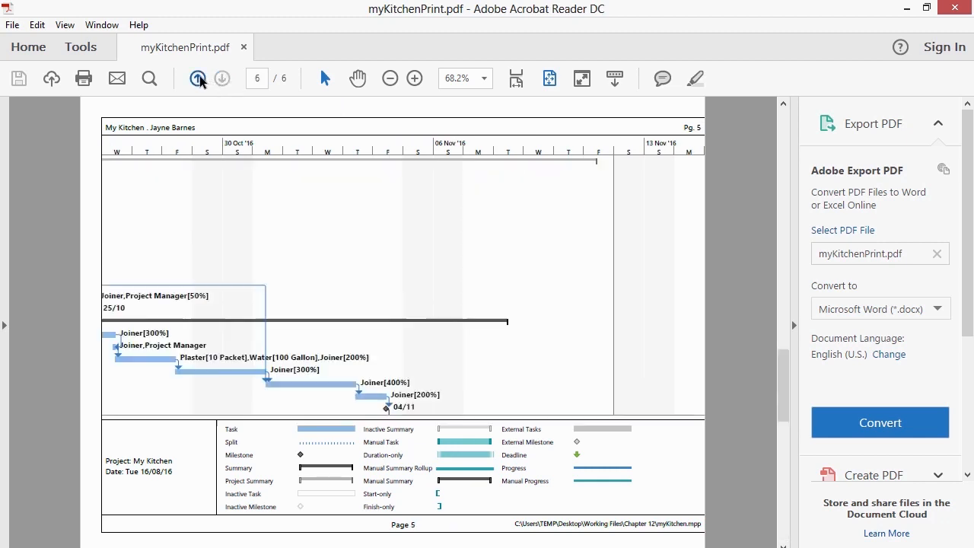
left_click(197, 78)
left_click(198, 78)
left_click(198, 79)
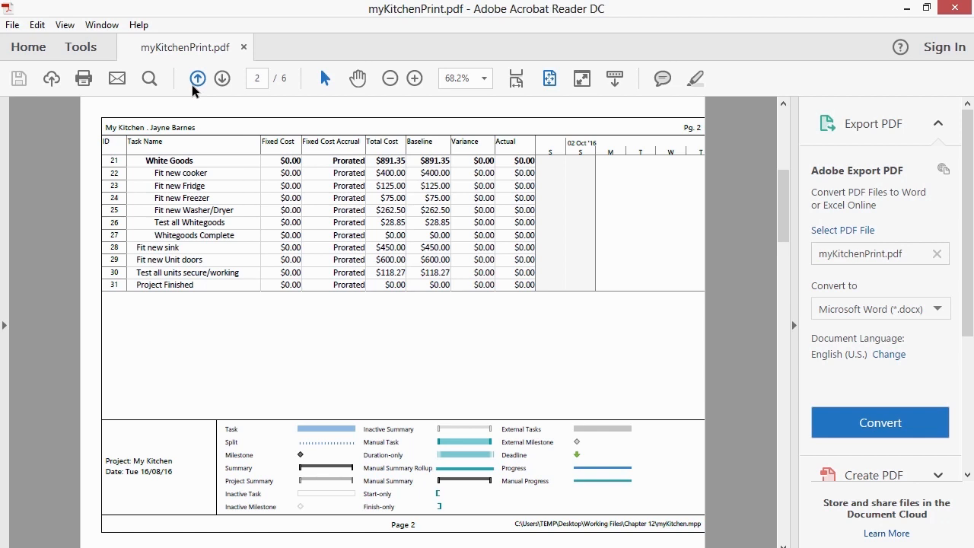
left_click(954, 8)
left_click(637, 28)
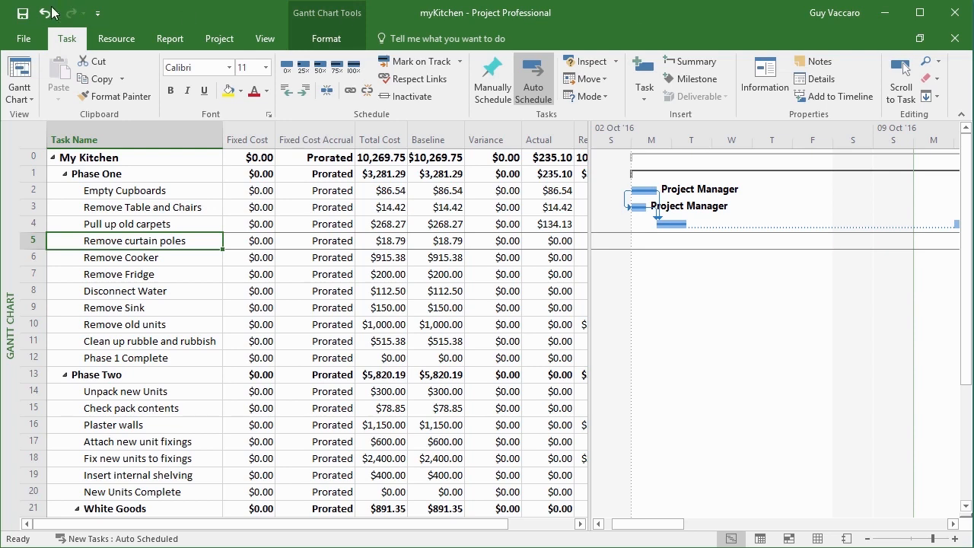
- Start another PDF/XPS export of the project up to choosing its file name and type
left_click(30, 38)
left_click(53, 274)
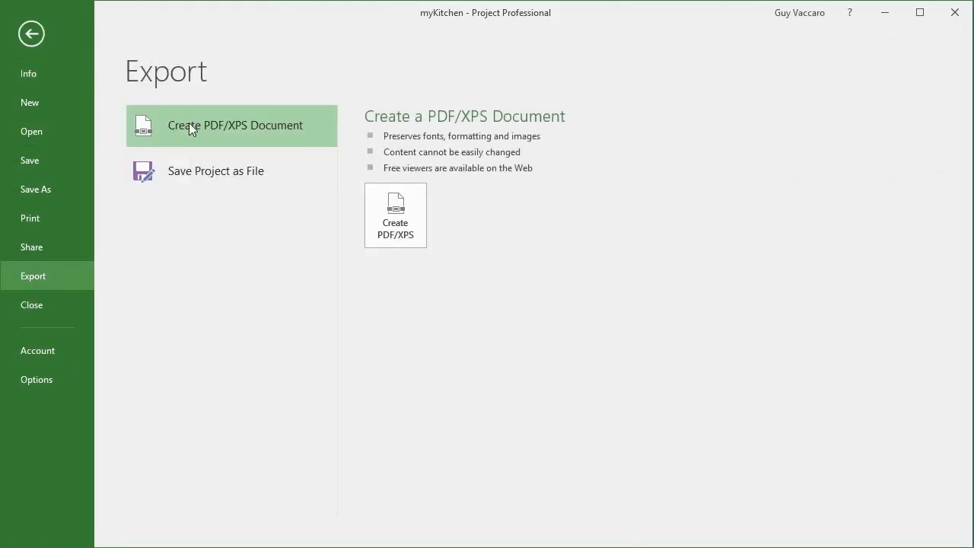
left_click(413, 222)
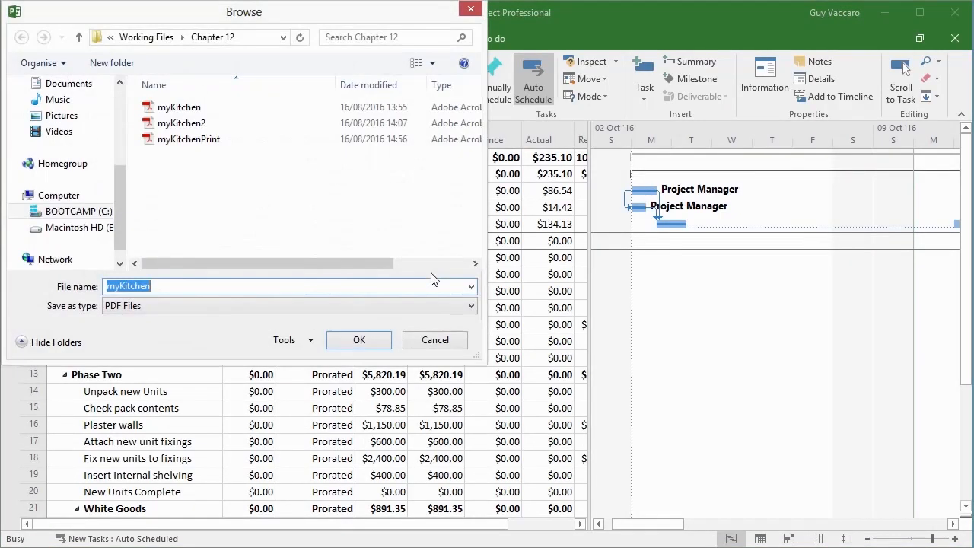